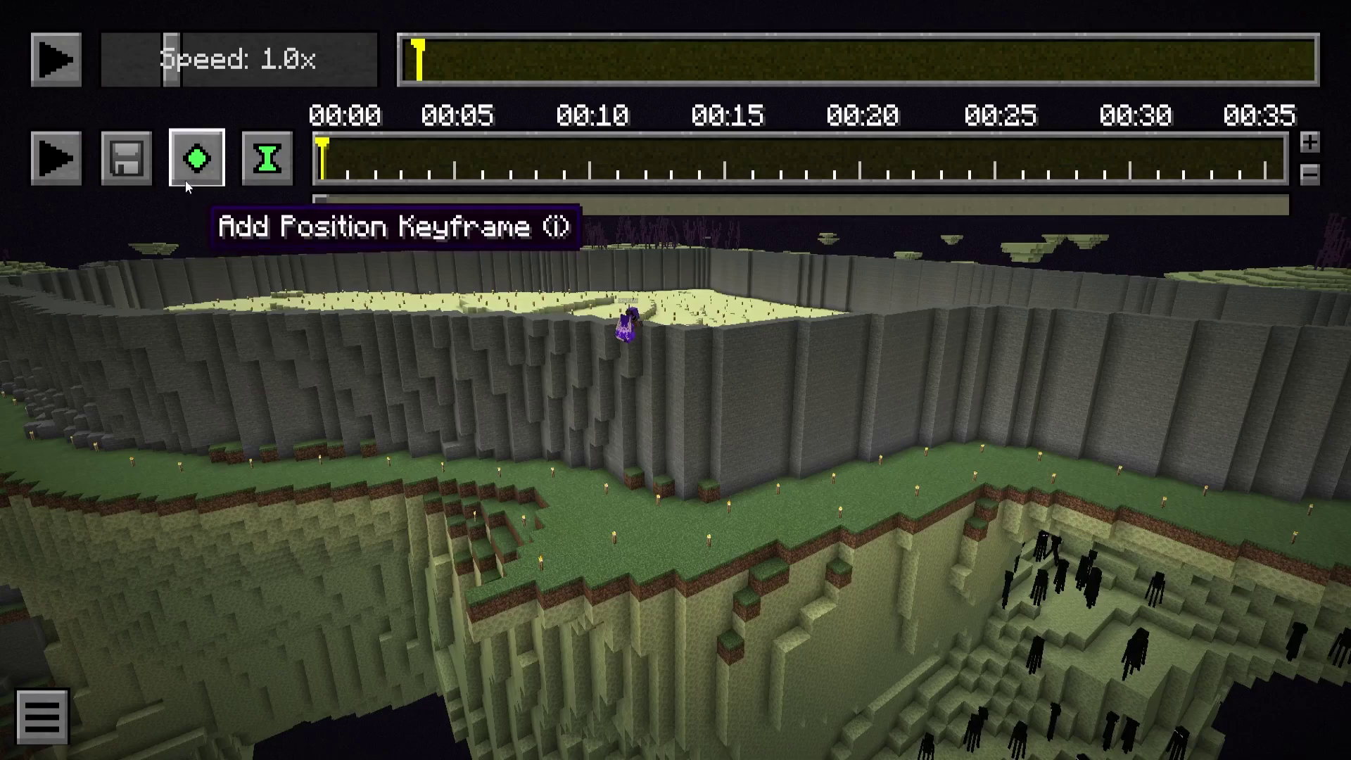
# - Add position keyframes at 00:00 and 00:05 on the keyframe timeline, each from a different camera viewpoint around the walled island
pyautogui.click(199, 167)
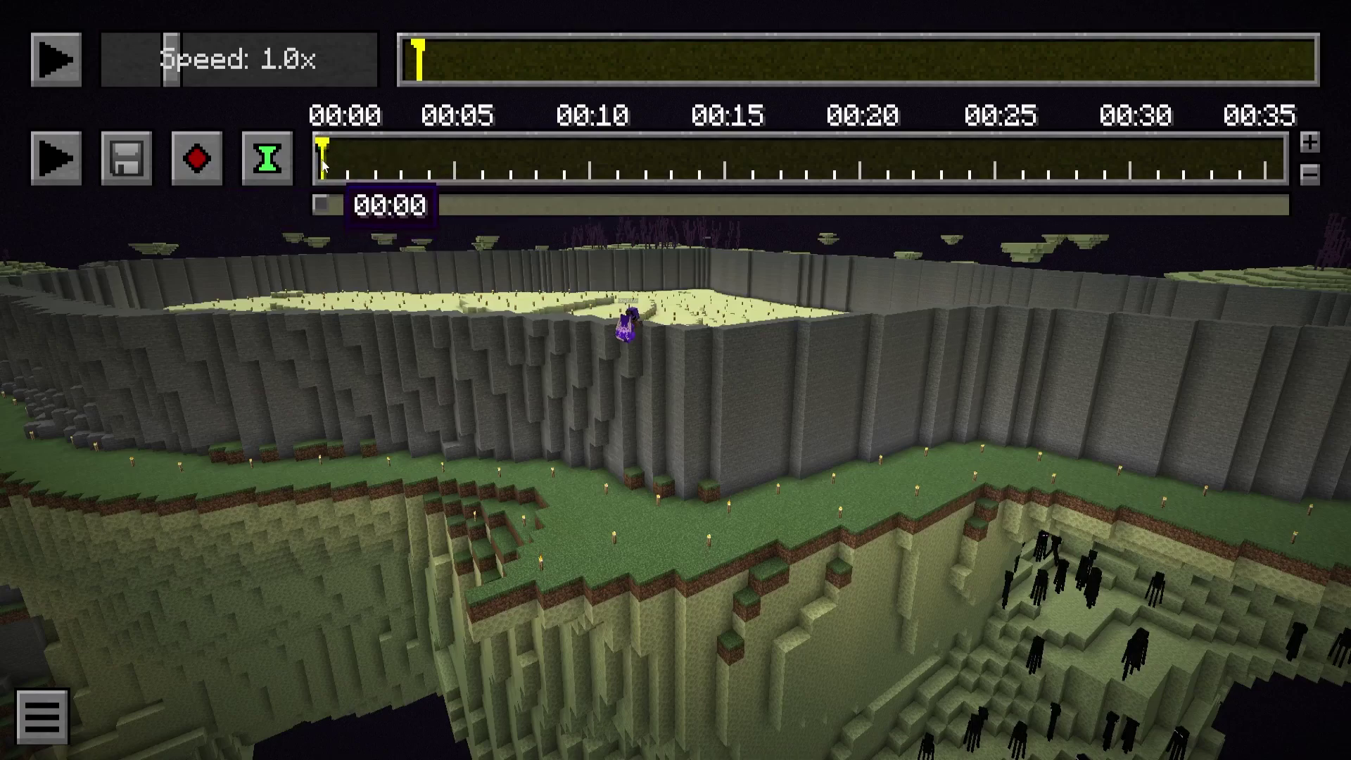
pyautogui.click(510, 164)
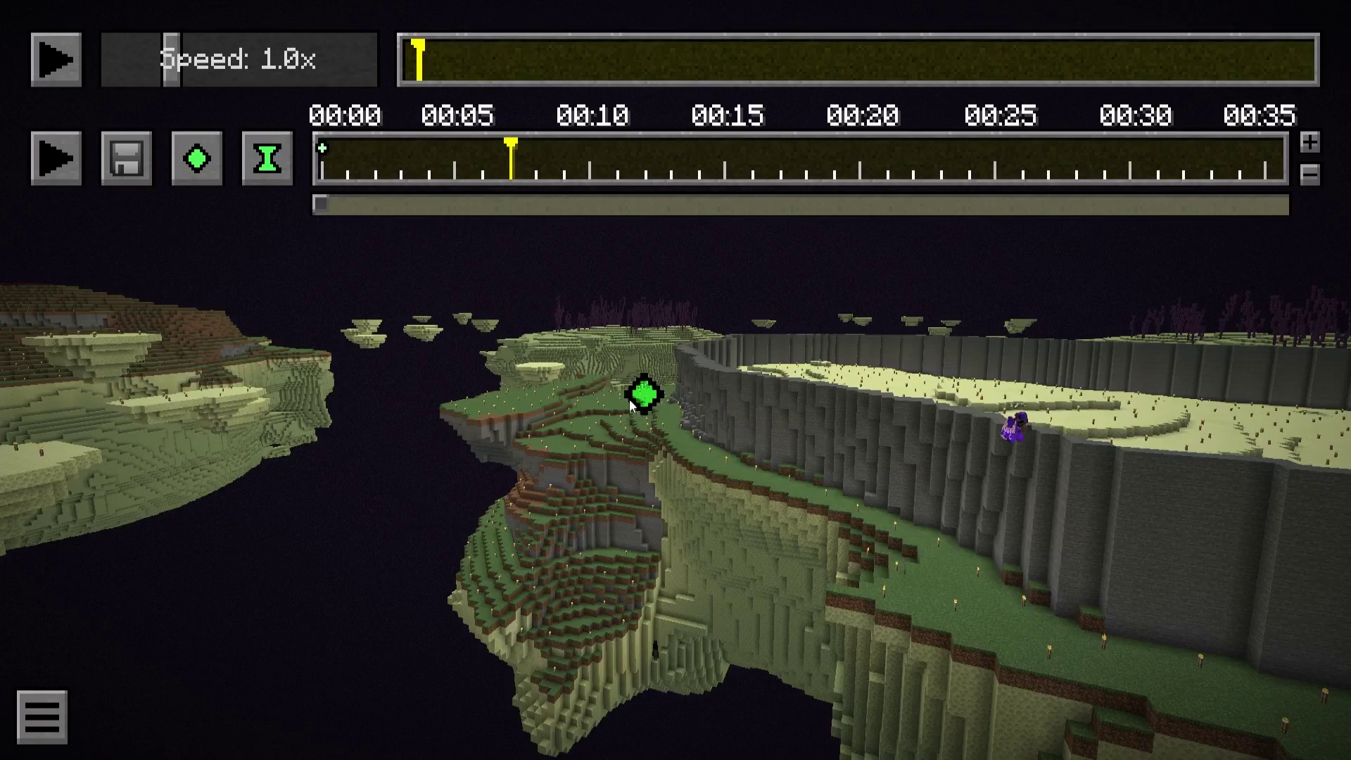
pyautogui.rightClick(323, 152)
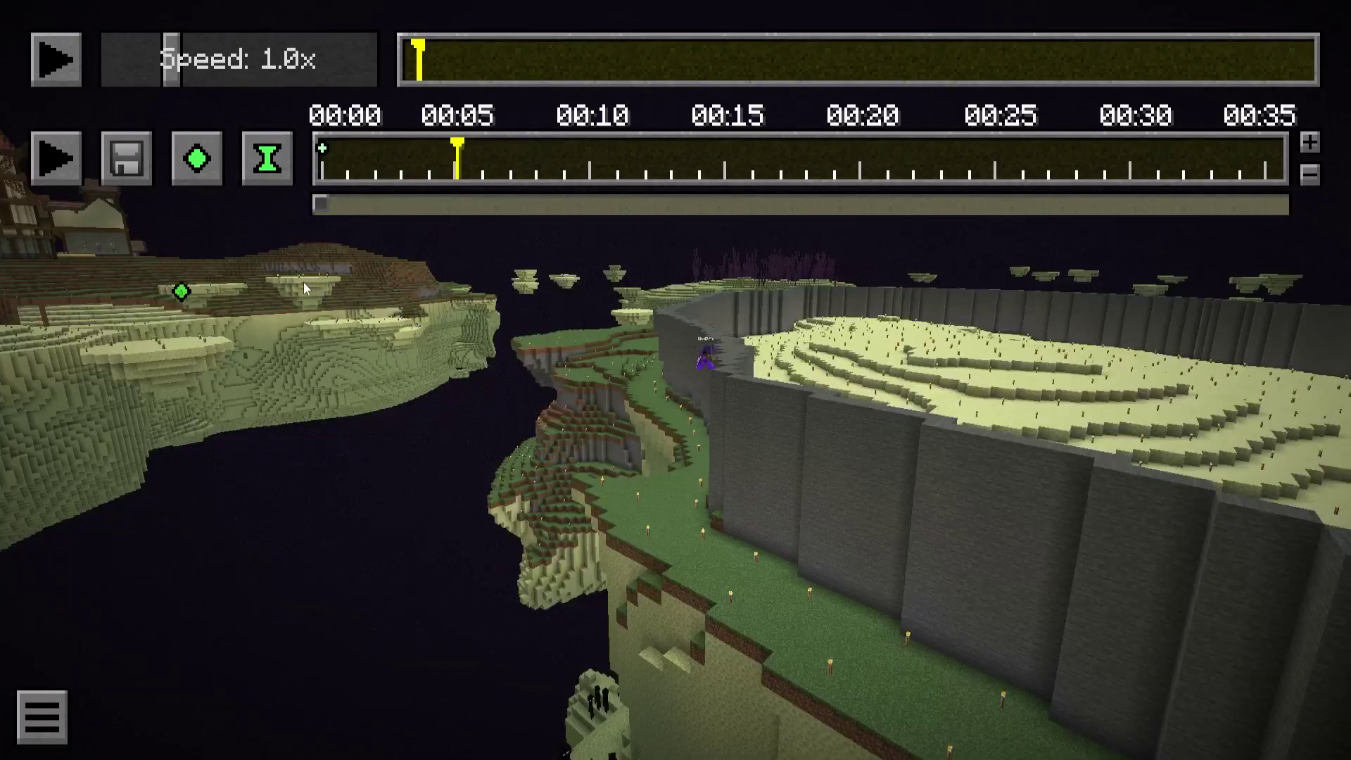
pyautogui.click(197, 158)
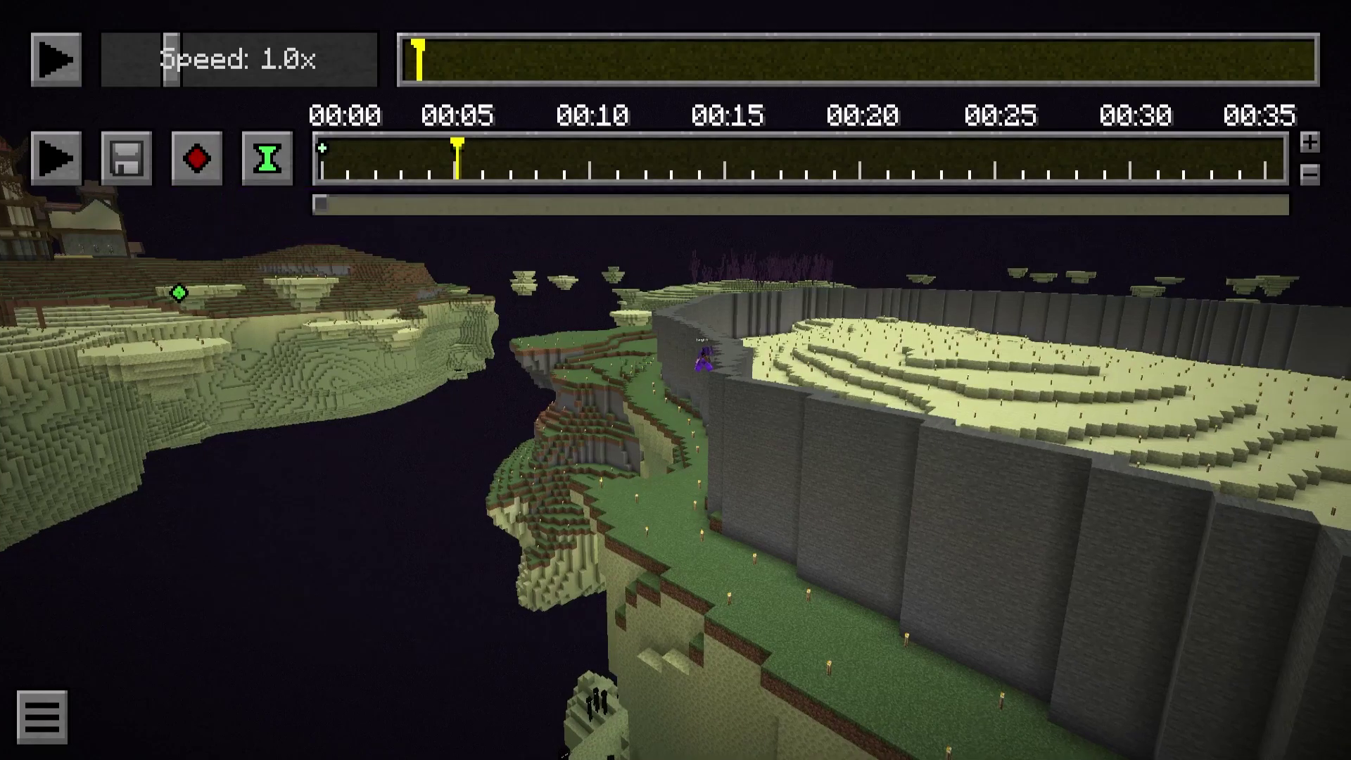
# - Return the camera to the 00:05 keyframe, and add a position keyframe at 00:10 from a new viewpoint further along the wall
pyautogui.press('s')
pyautogui.press('t')
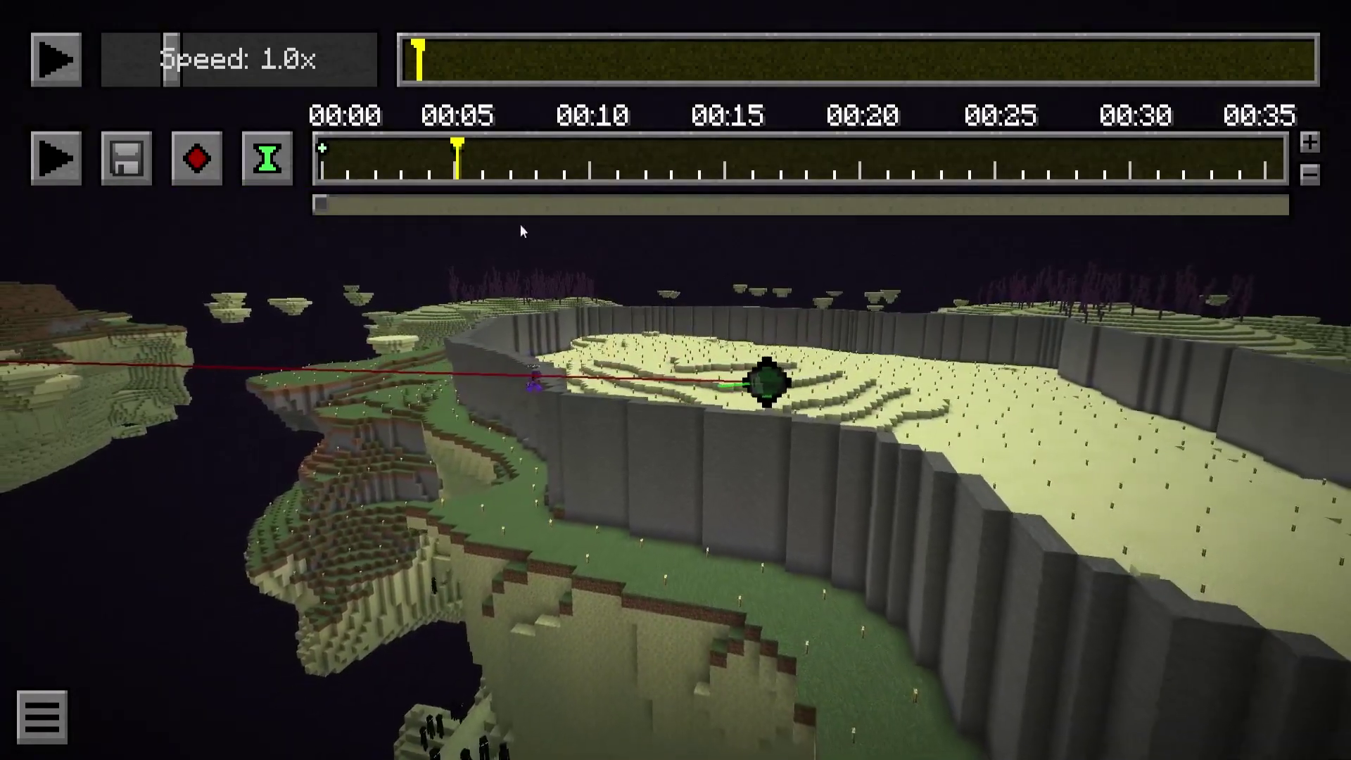
pyautogui.rightClick(458, 147)
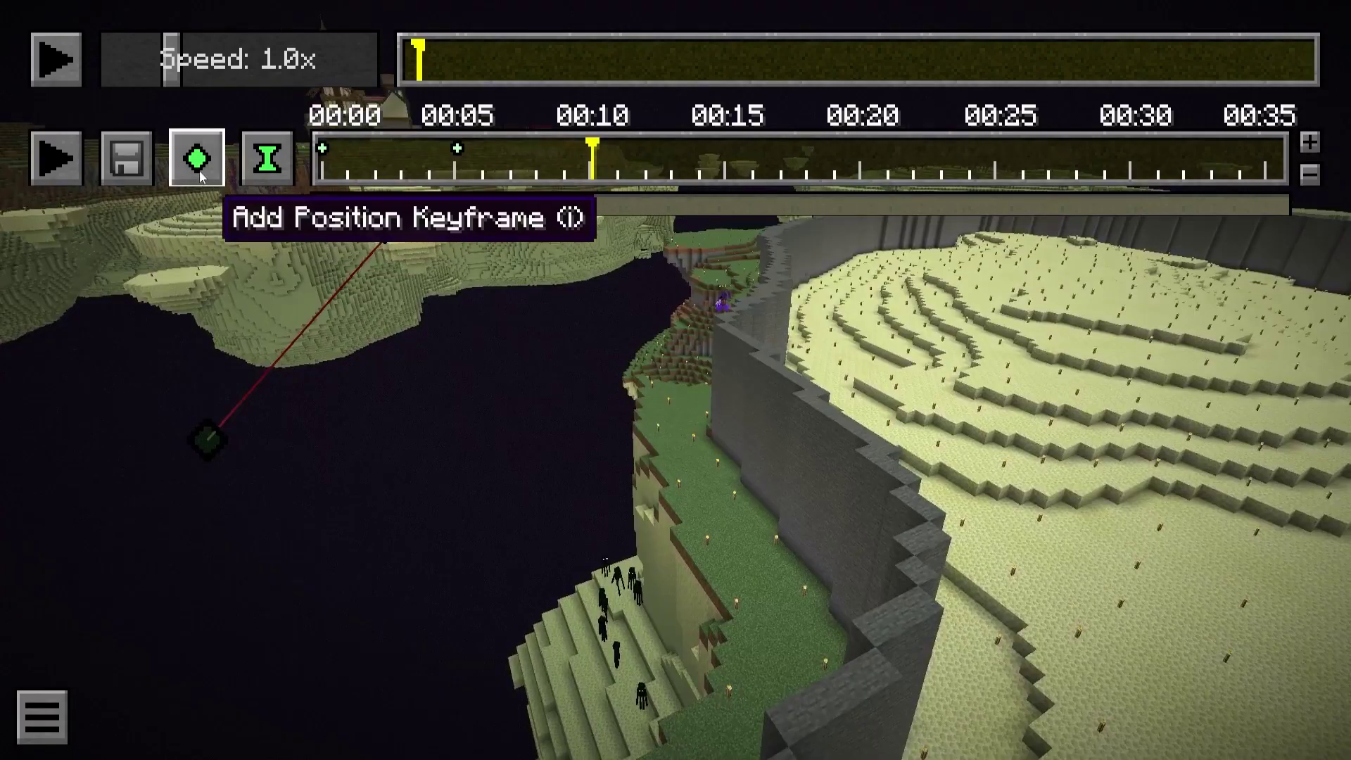
pyautogui.click(197, 170)
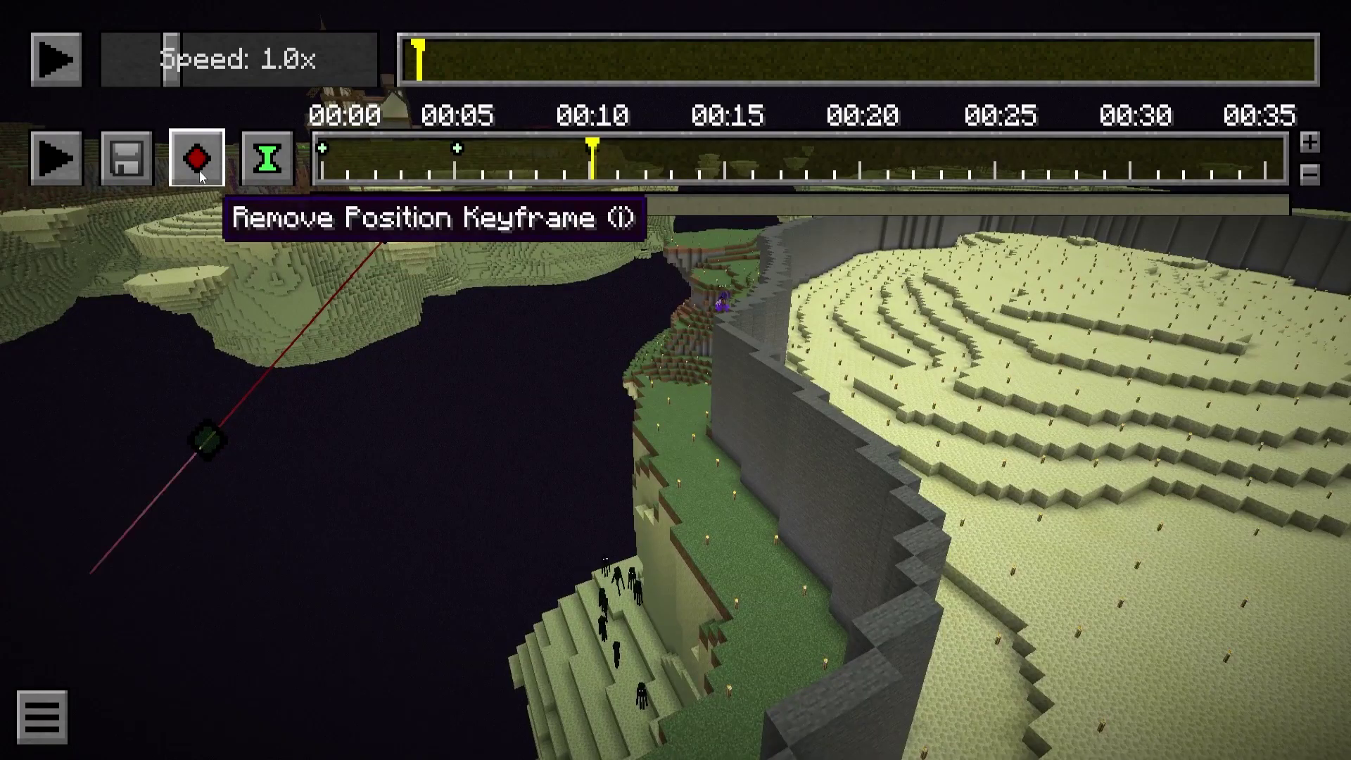
# - Fly the camera to another viewpoint over the wall and add a position keyframe at 00:15
pyautogui.press('Escape')
pyautogui.press('d')
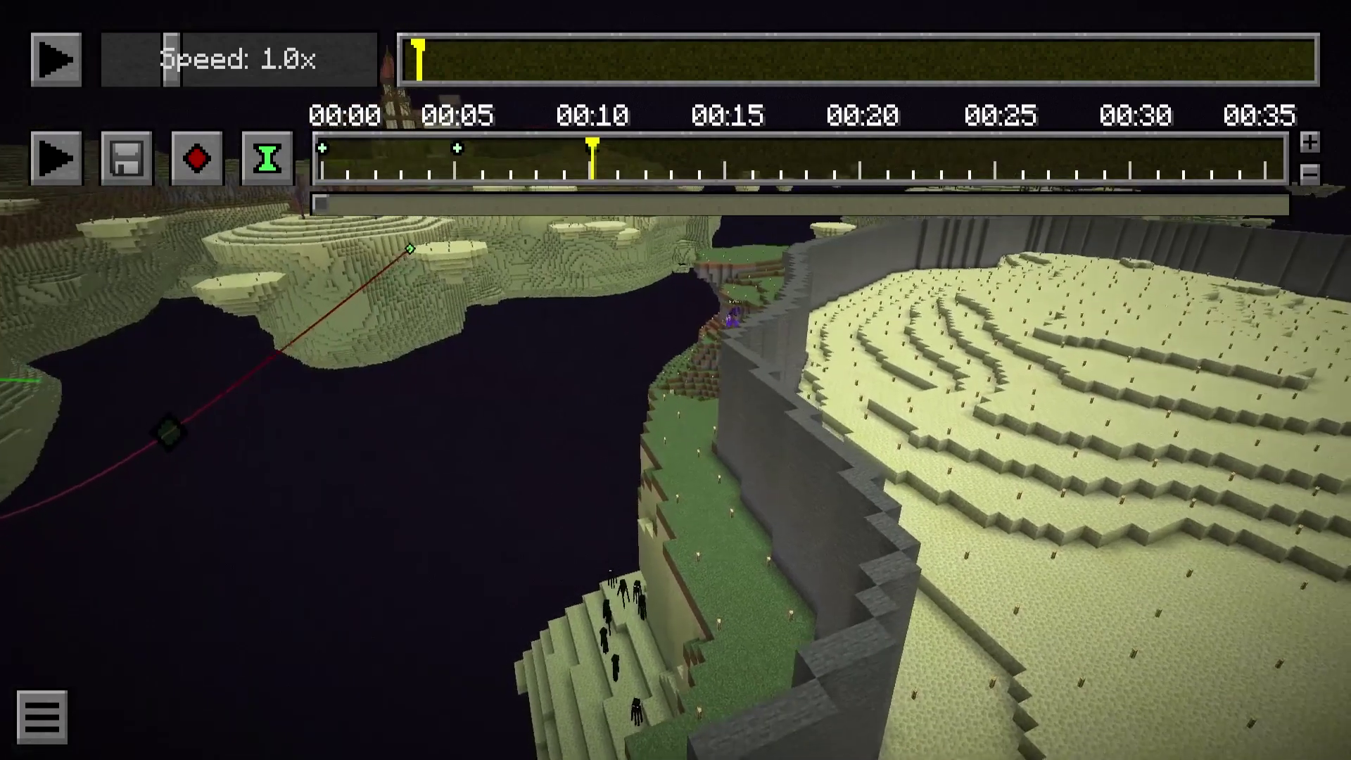
pyautogui.click(727, 155)
pyautogui.click(197, 158)
pyautogui.click(470, 366)
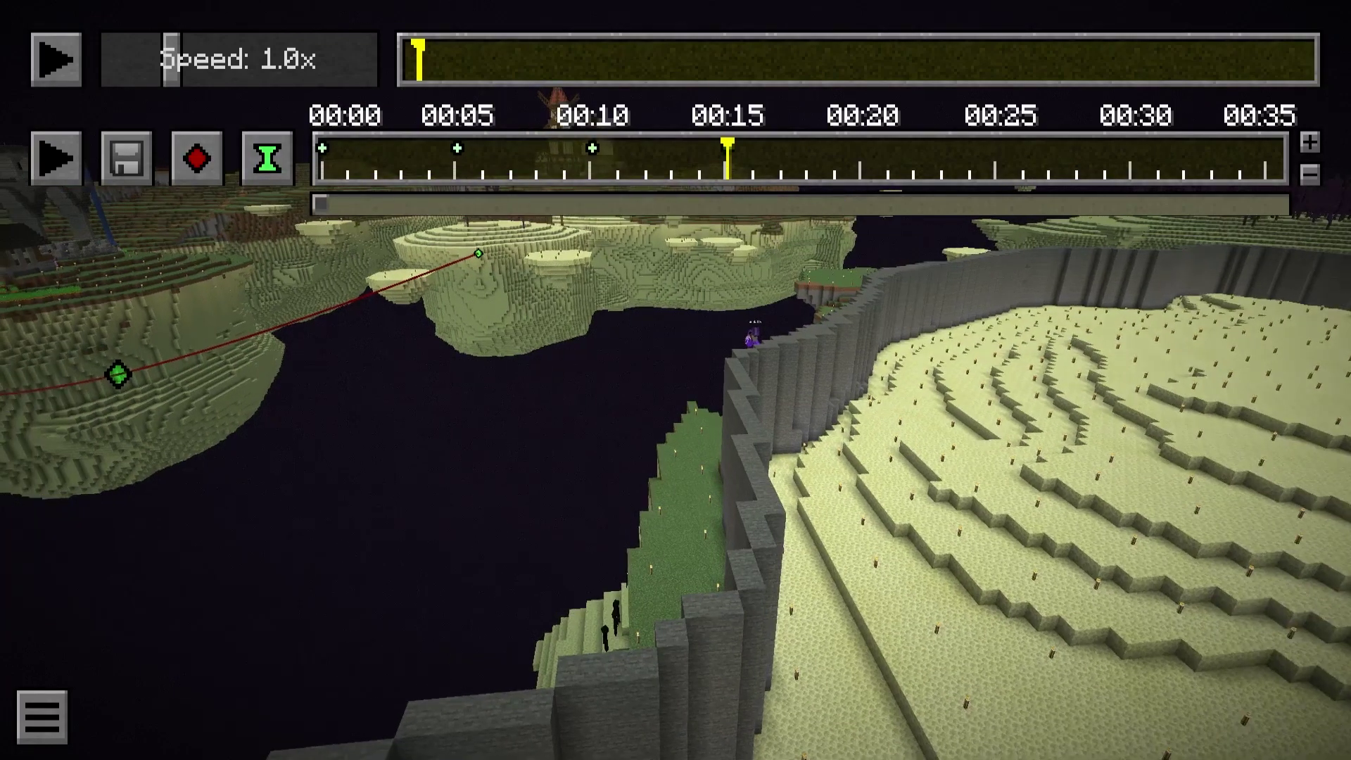
# - Examine the camera path from several angles and check the camera's XYZ coordinates and facing in the debug information
pyautogui.press('s')
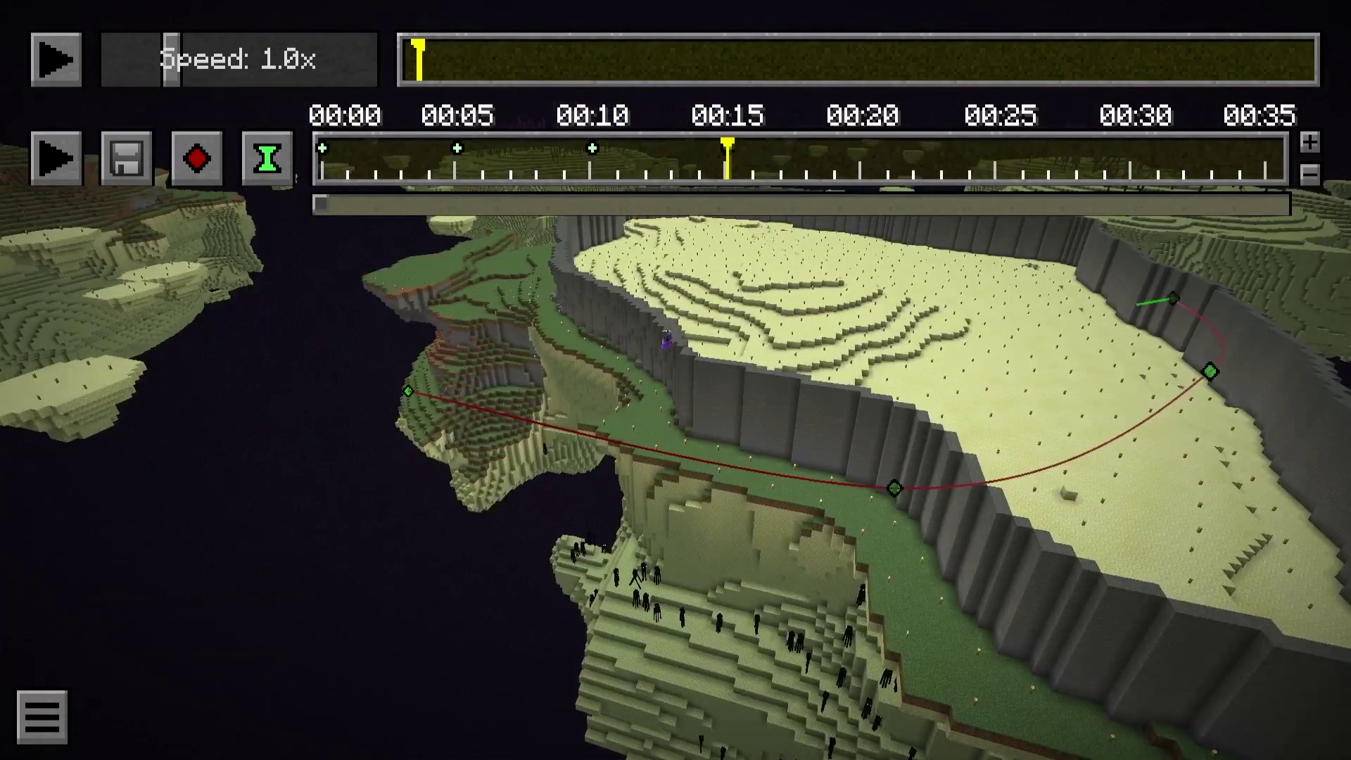
pyautogui.press('d')
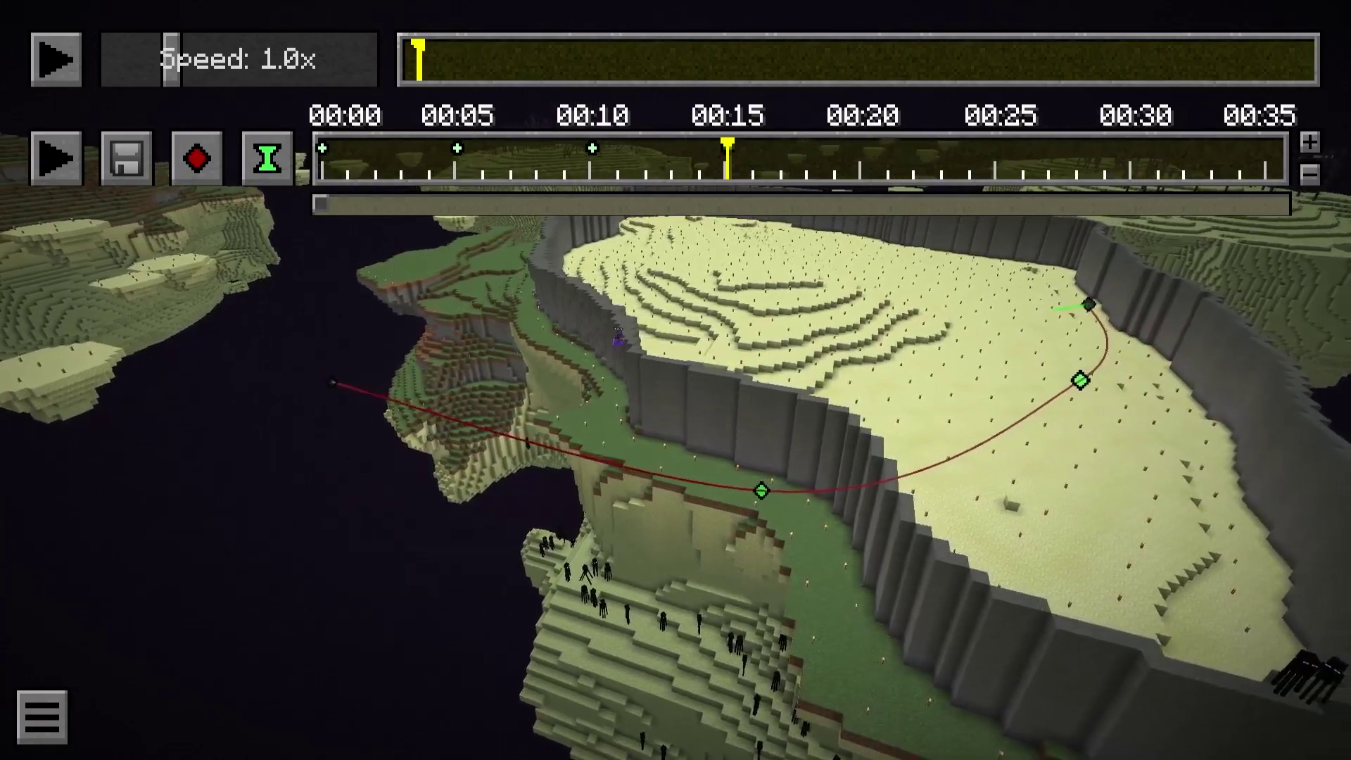
pyautogui.press('d')
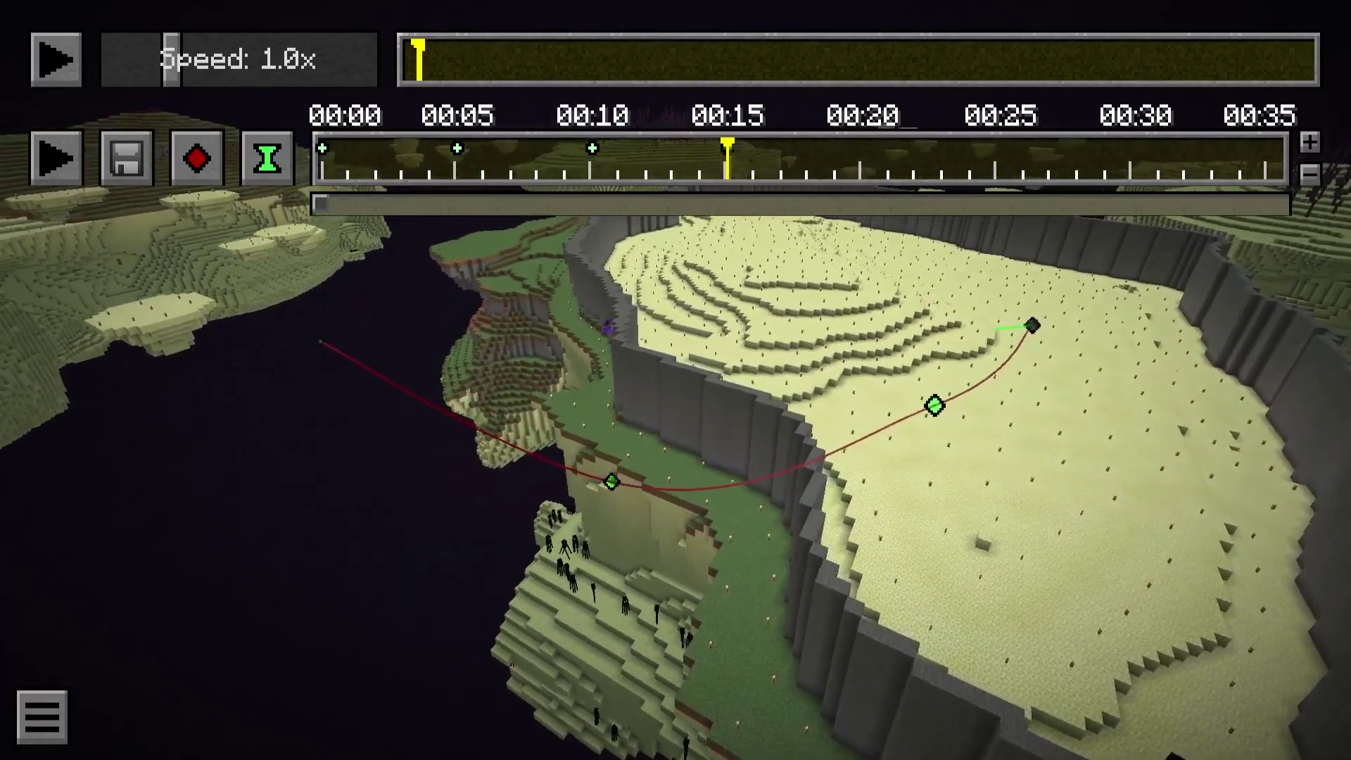
pyautogui.press('d')
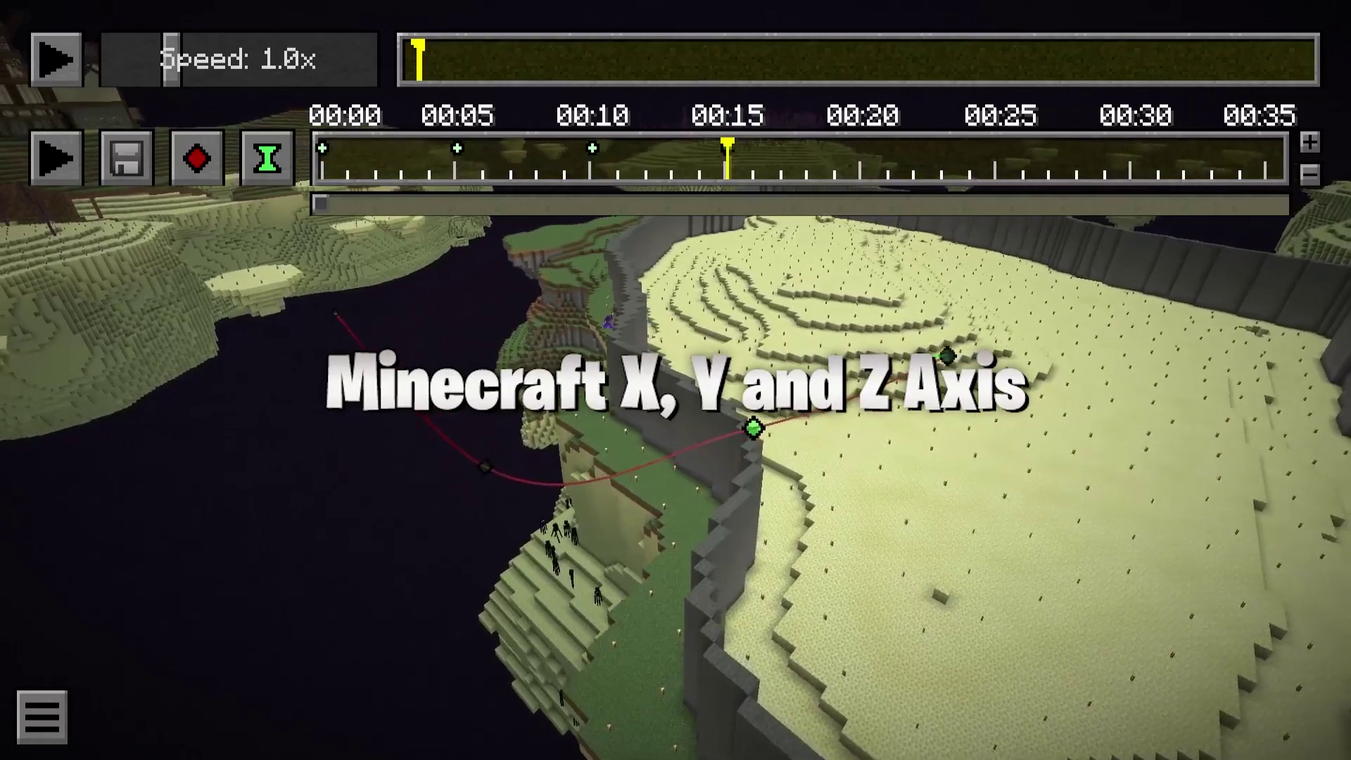
pyautogui.press('d')
pyautogui.press('F3')
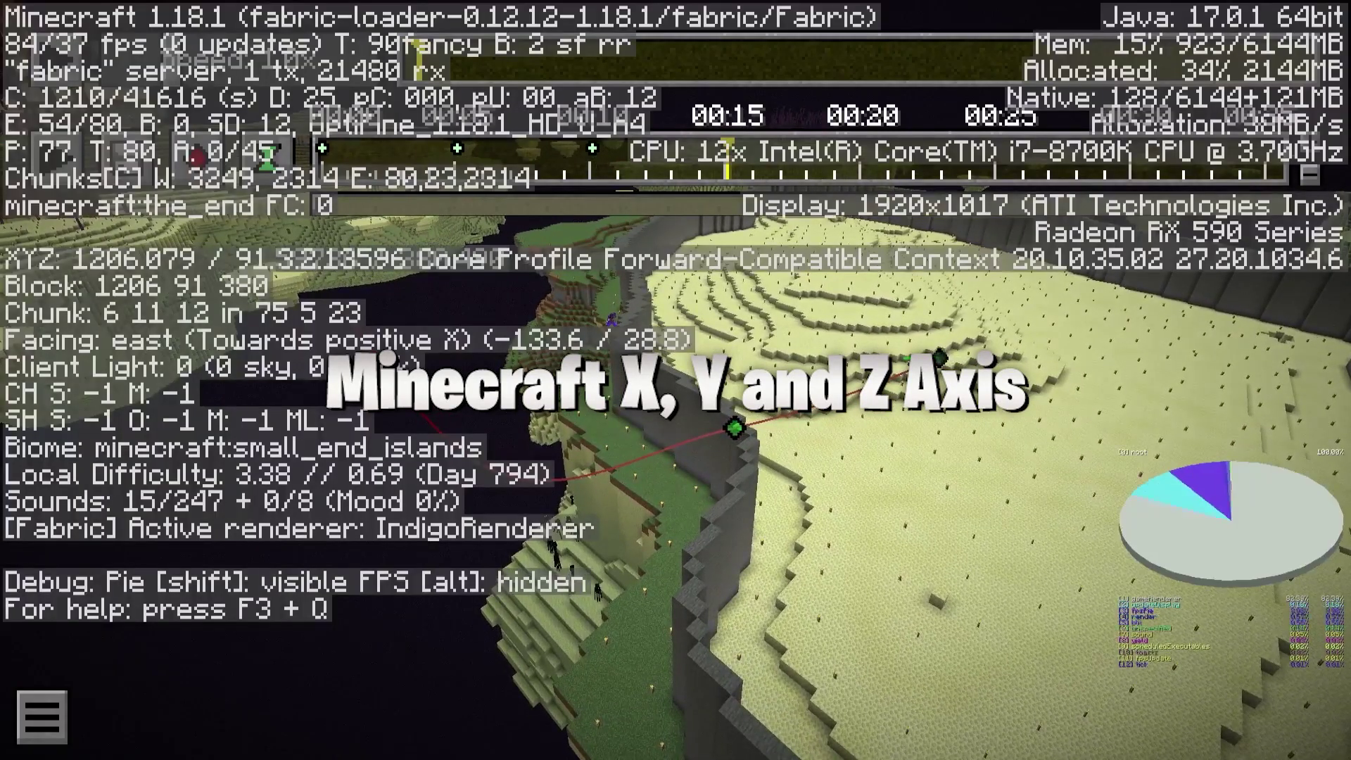
pyautogui.press('F3')
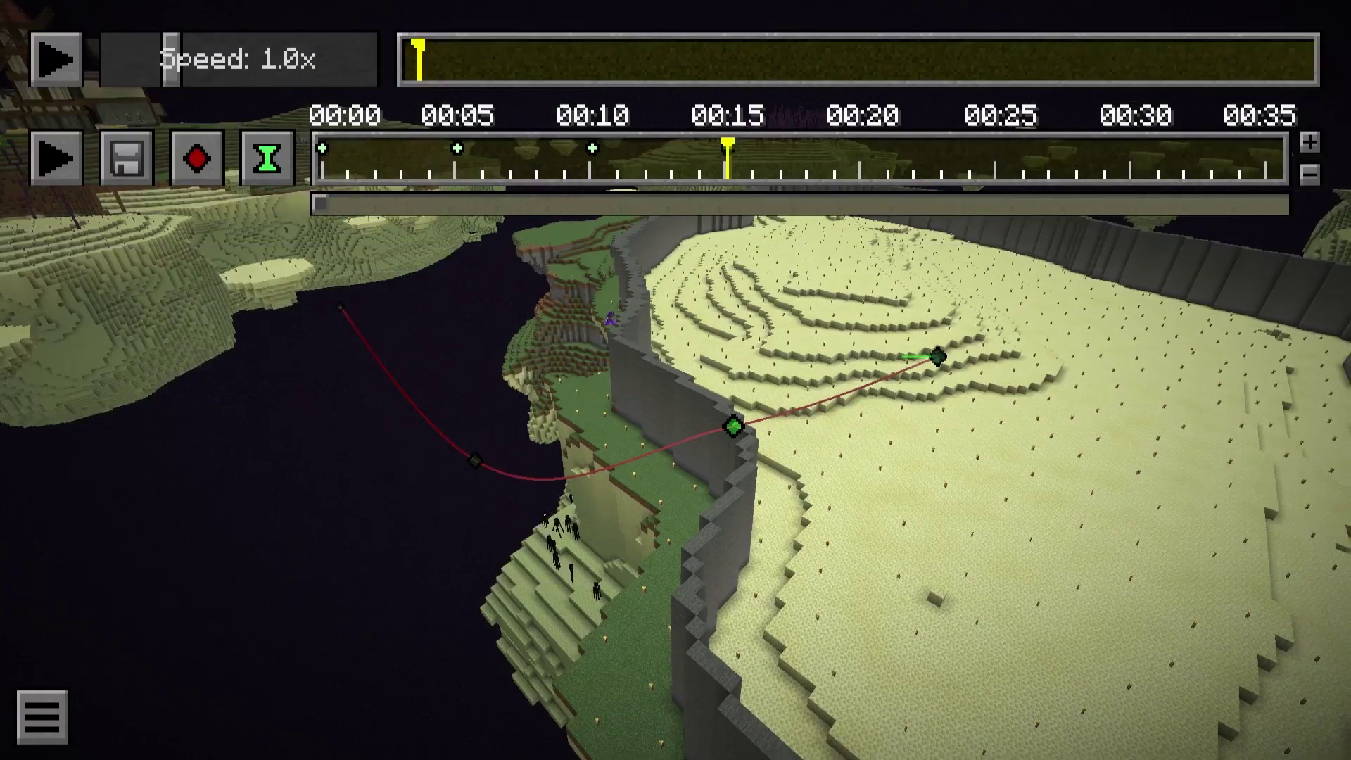
pyautogui.press('a')
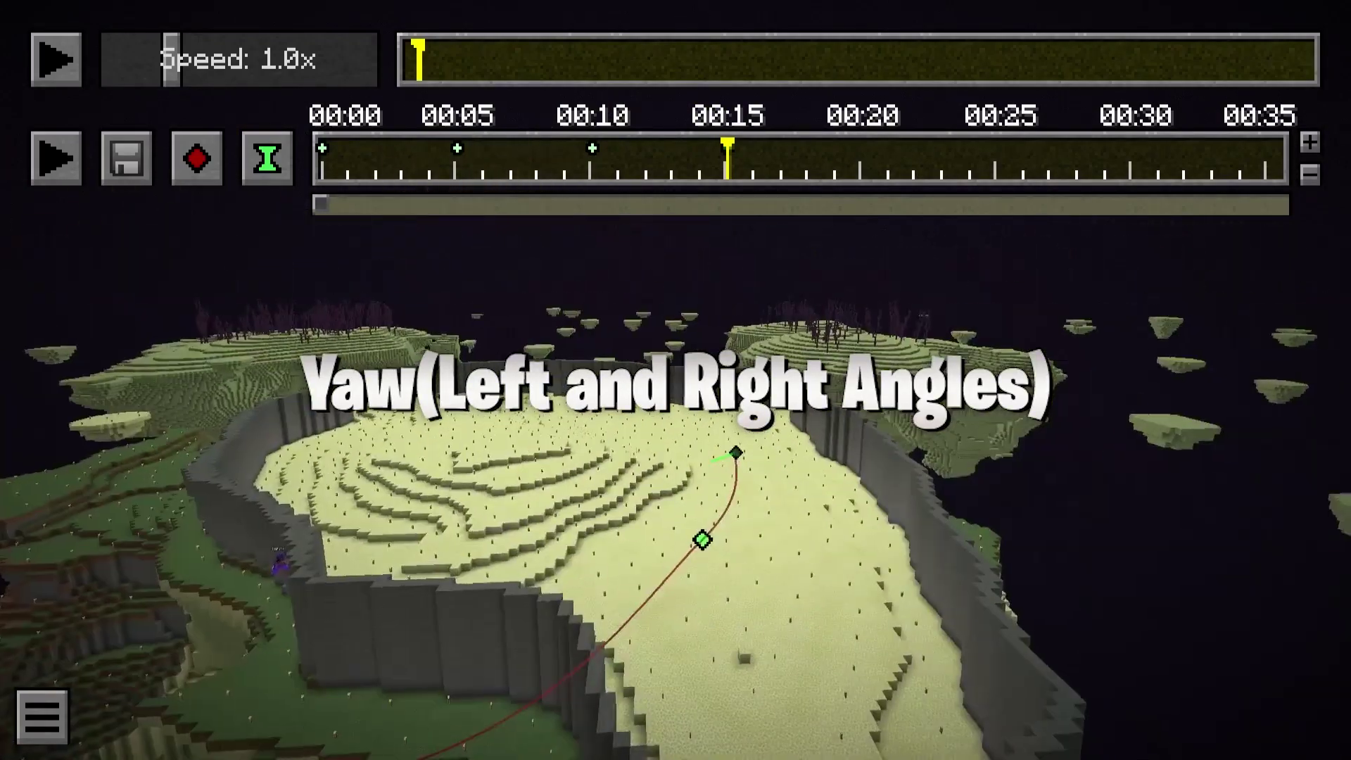
pyautogui.press('w')
pyautogui.press('shift')
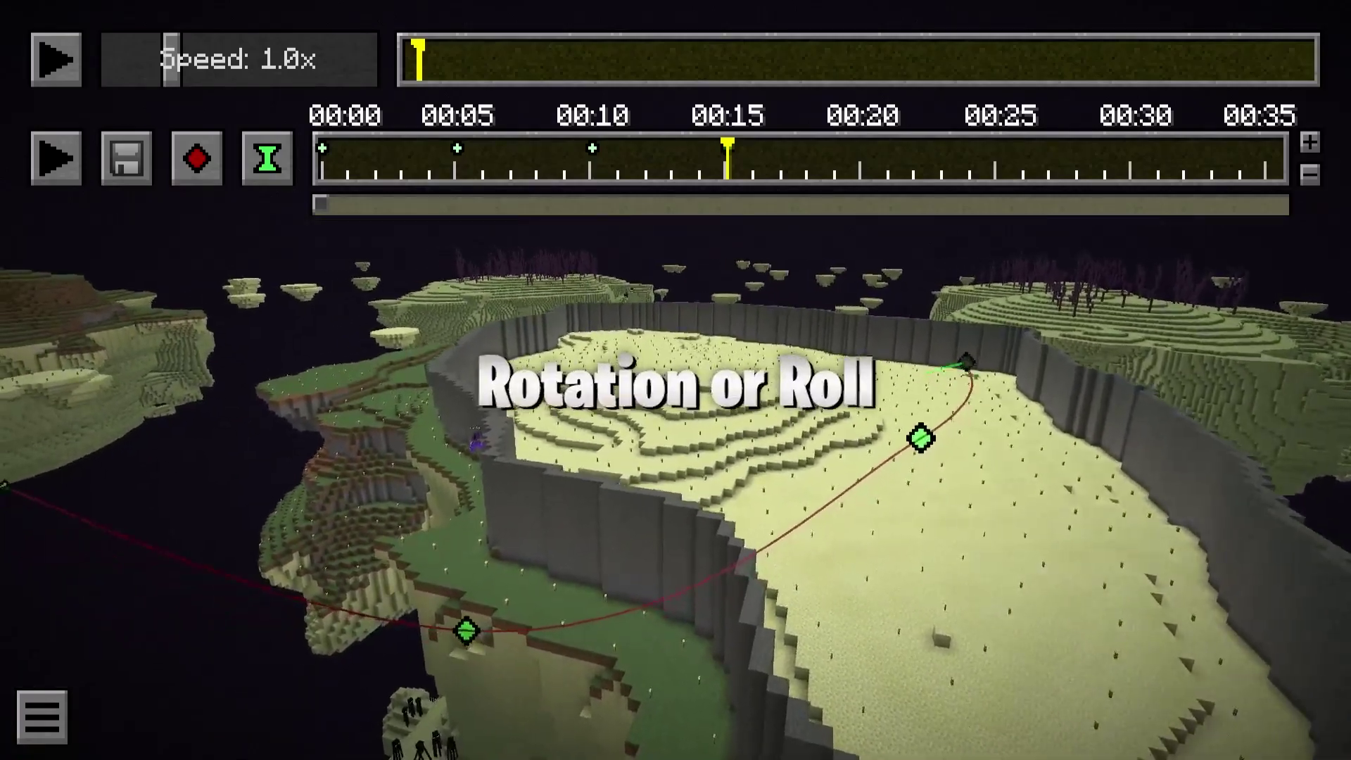
pyautogui.press('a')
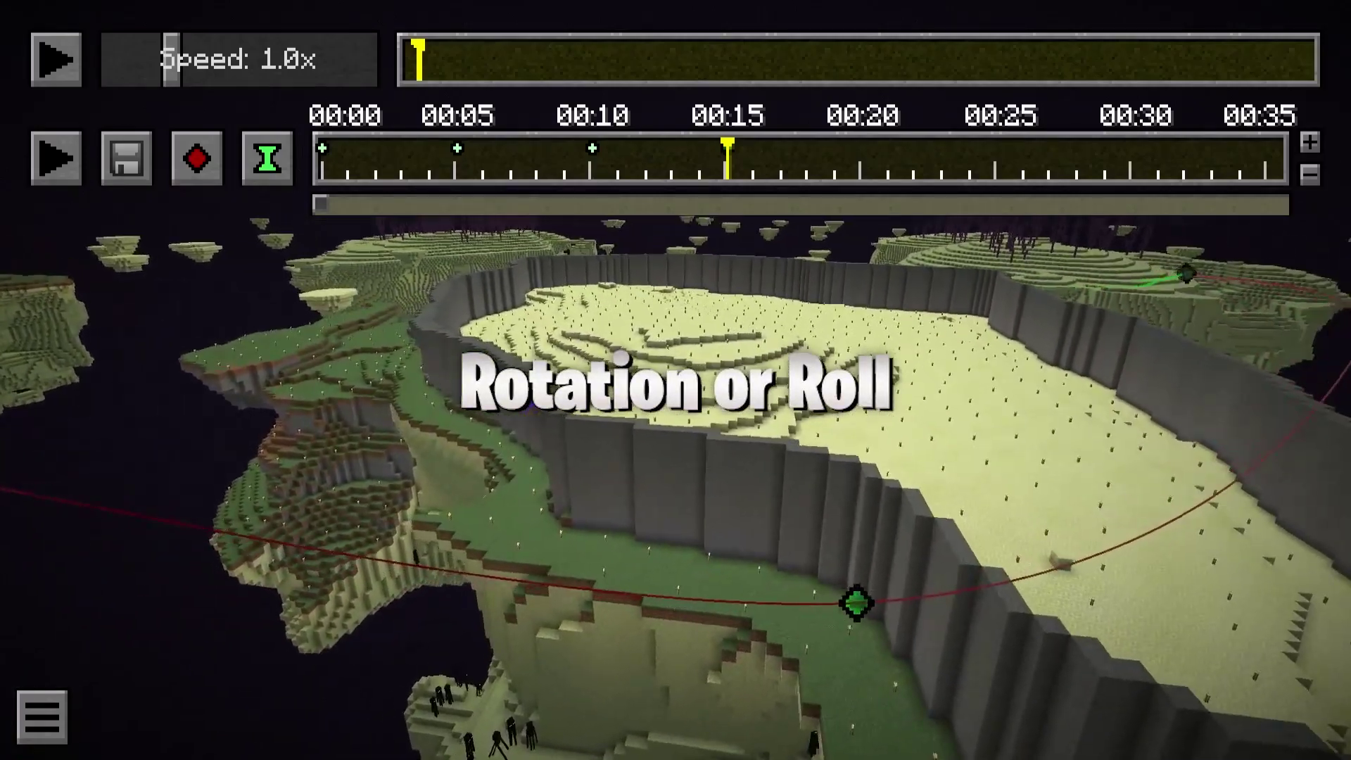
pyautogui.press('t')
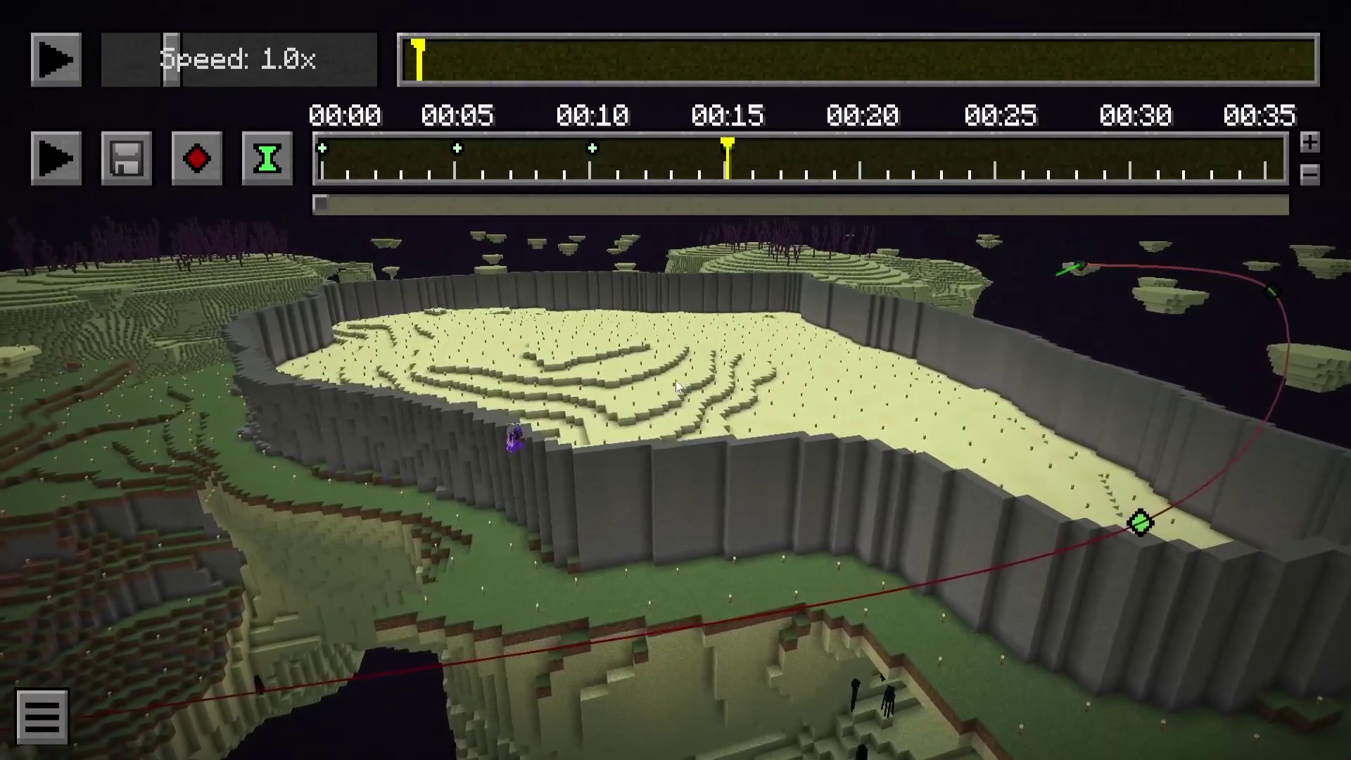
# - Set the 00:00 keyframe's X position to 218 and Y position to 71, save, and move the camera to that keyframe
pyautogui.doubleClick(324, 149)
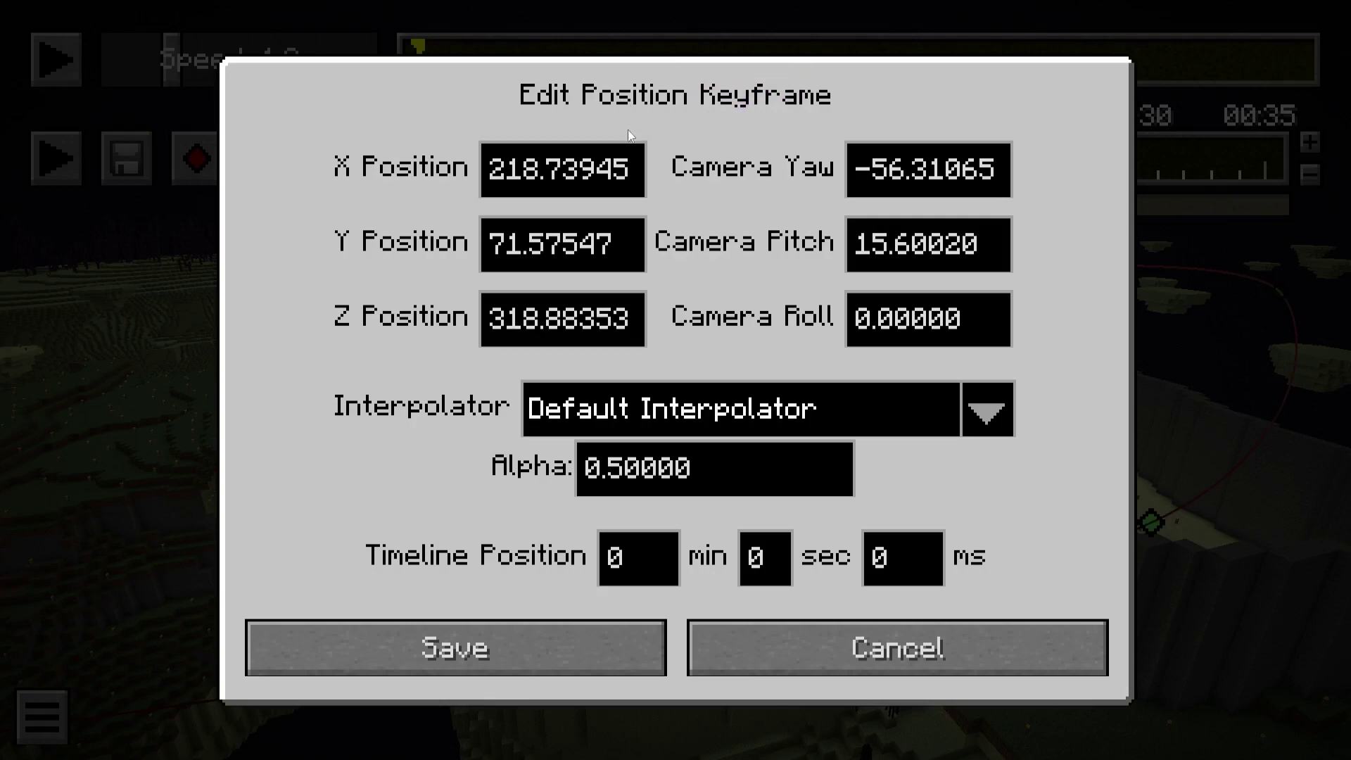
pyautogui.click(631, 156)
pyautogui.press('BackSpace')
pyautogui.press('BackSpace')
pyautogui.press('BackSpace')
pyautogui.press('BackSpace')
pyautogui.press('BackSpace')
pyautogui.press('BackSpace')
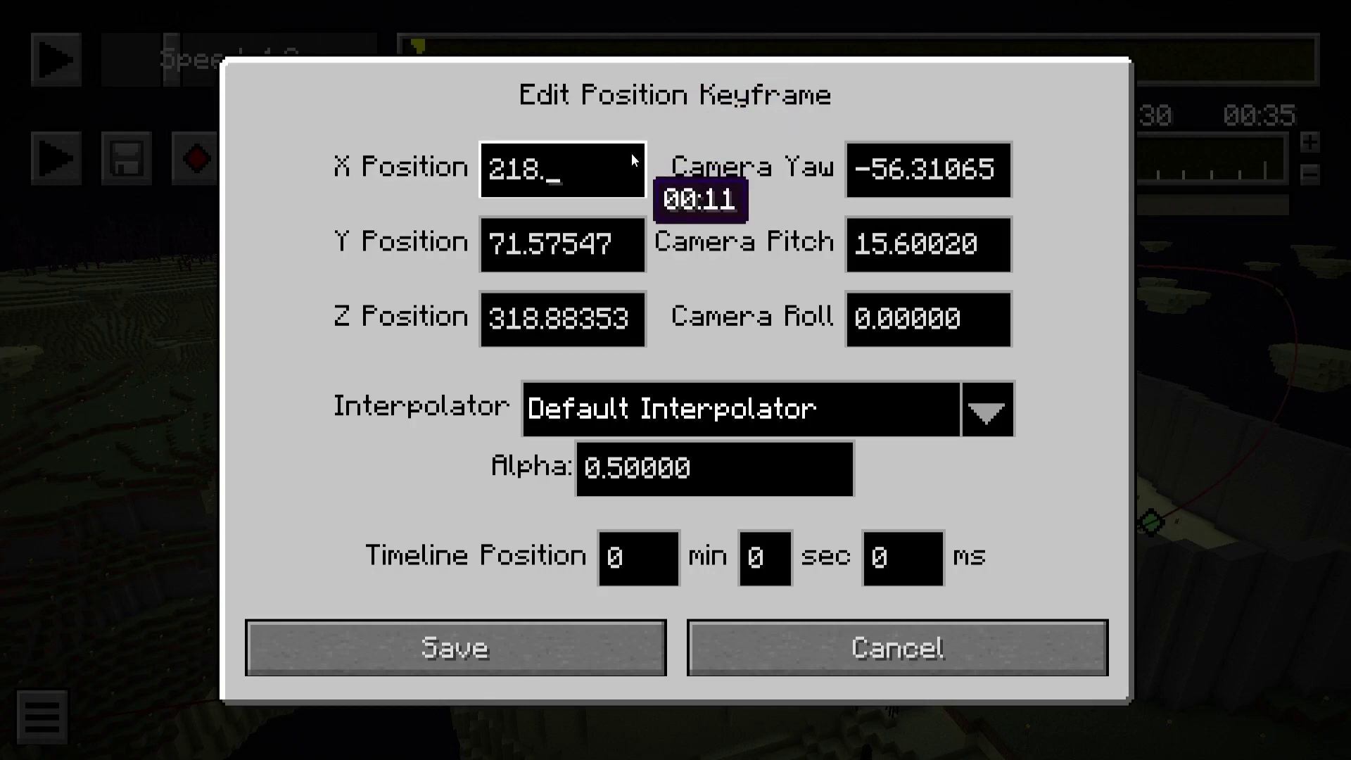
pyautogui.press('Tab')
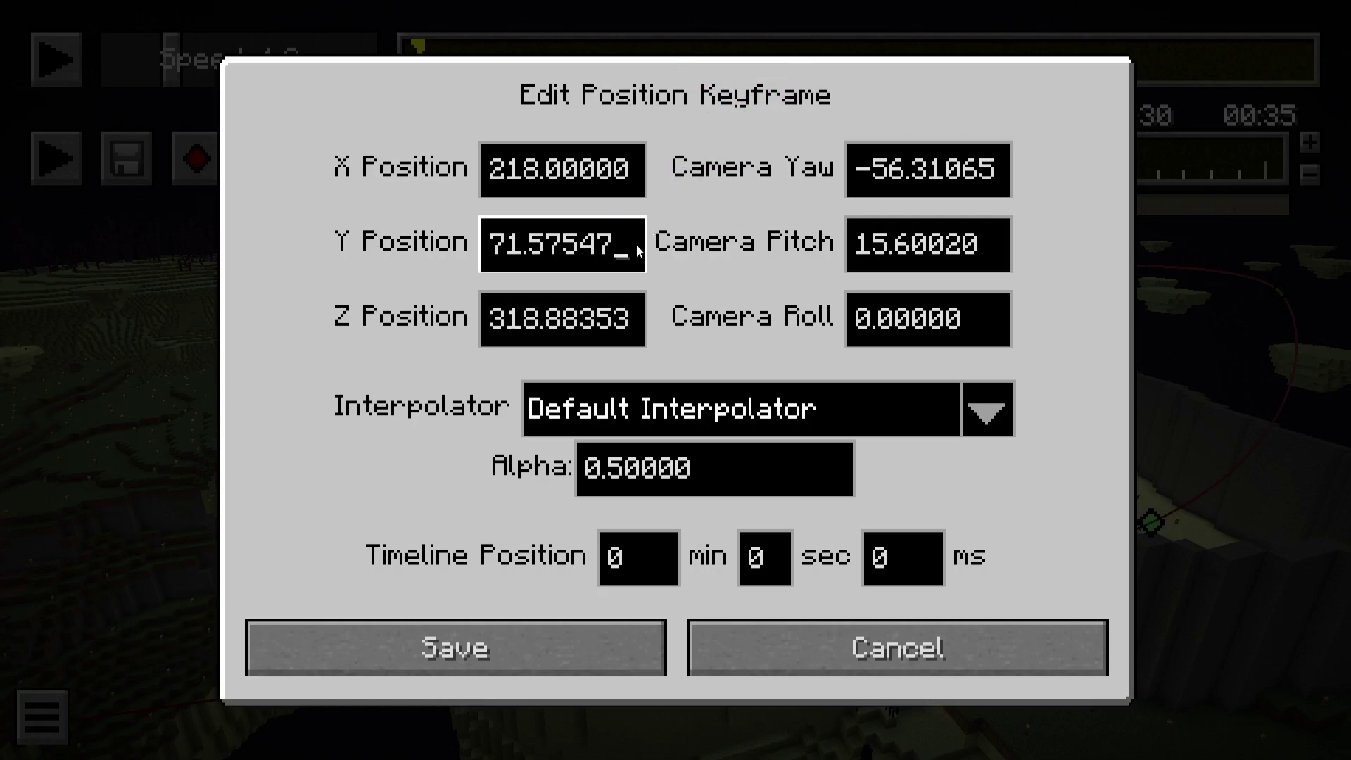
pyautogui.press('Return')
pyautogui.rightClick(323, 148)
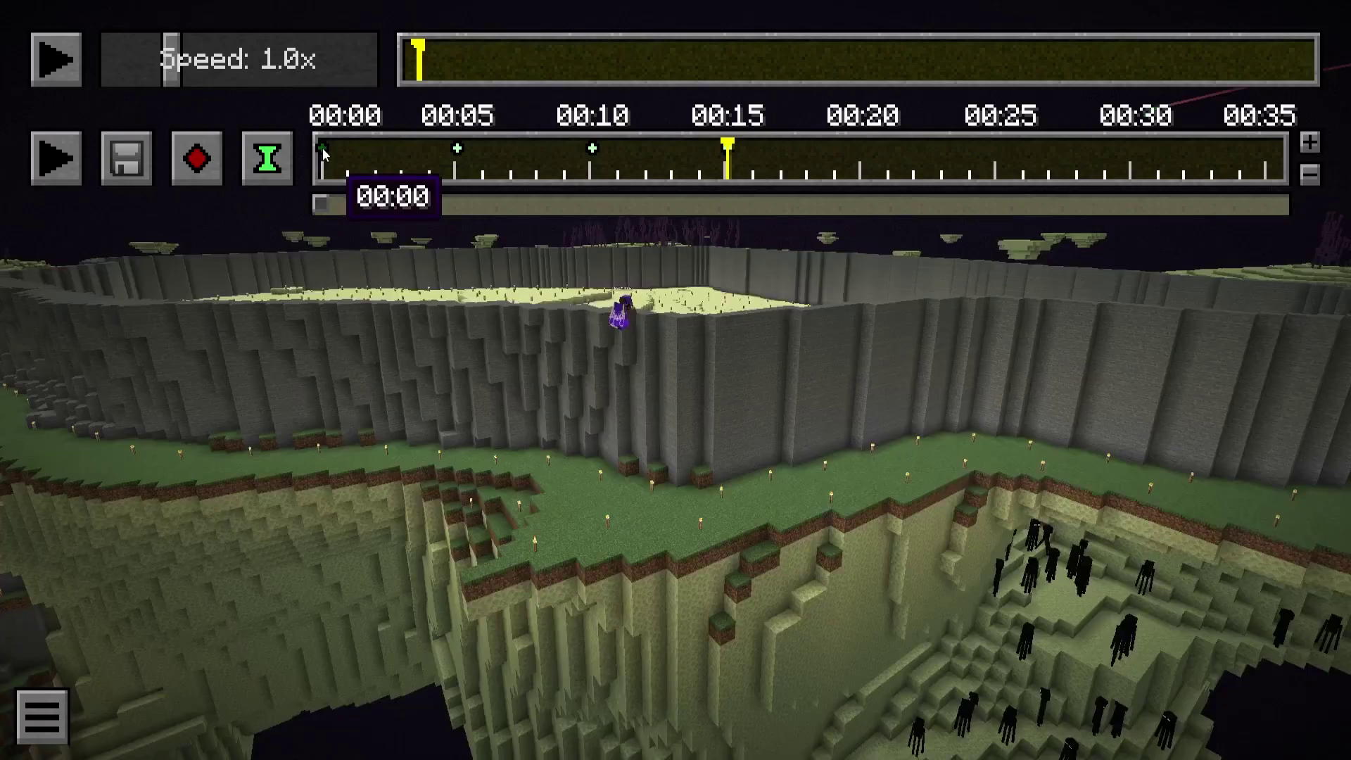
# - Set the 00:00 keyframe's Y position to 73, save it, and move the camera to the edited keyframe
pyautogui.doubleClick(323, 150)
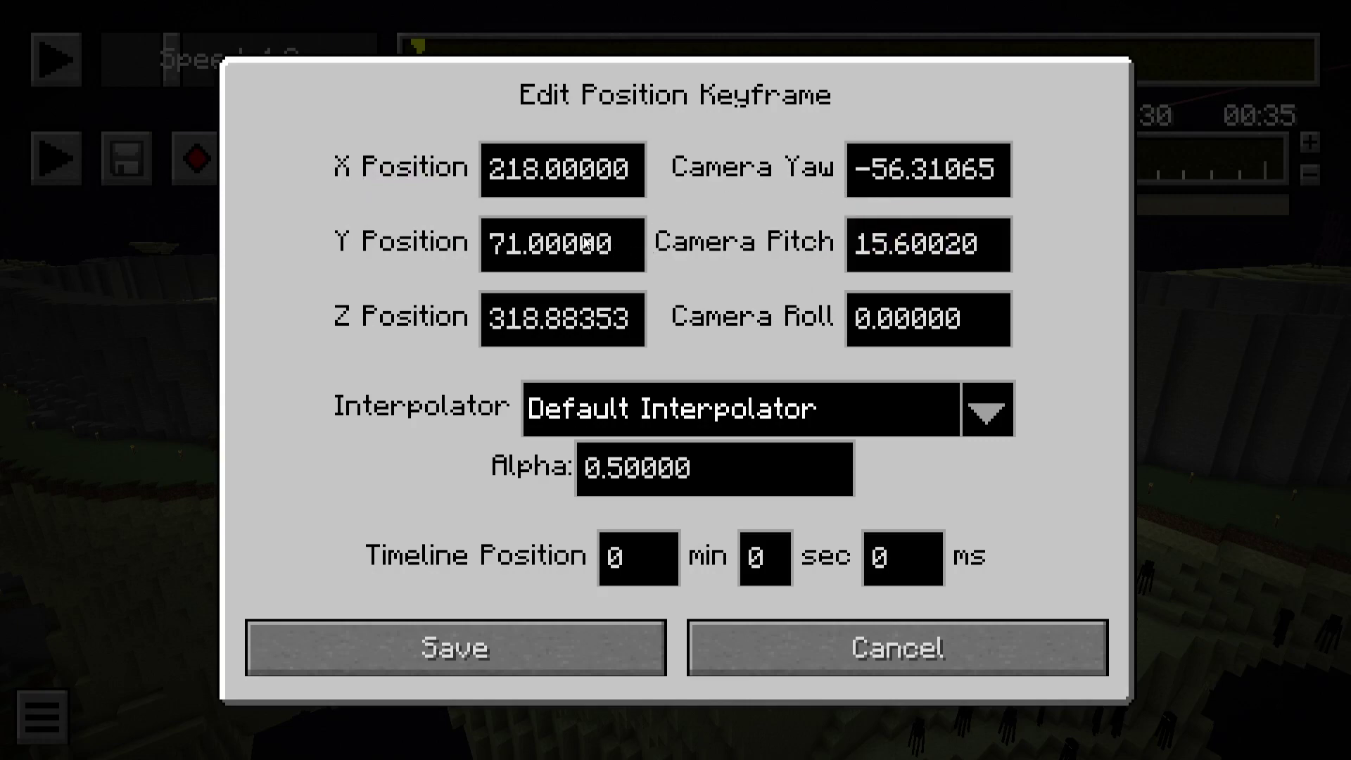
pyautogui.press('Left')
pyautogui.press('Left')
pyautogui.press('Left')
pyautogui.press('Left')
pyautogui.press('Left')
pyautogui.press('BackSpace')
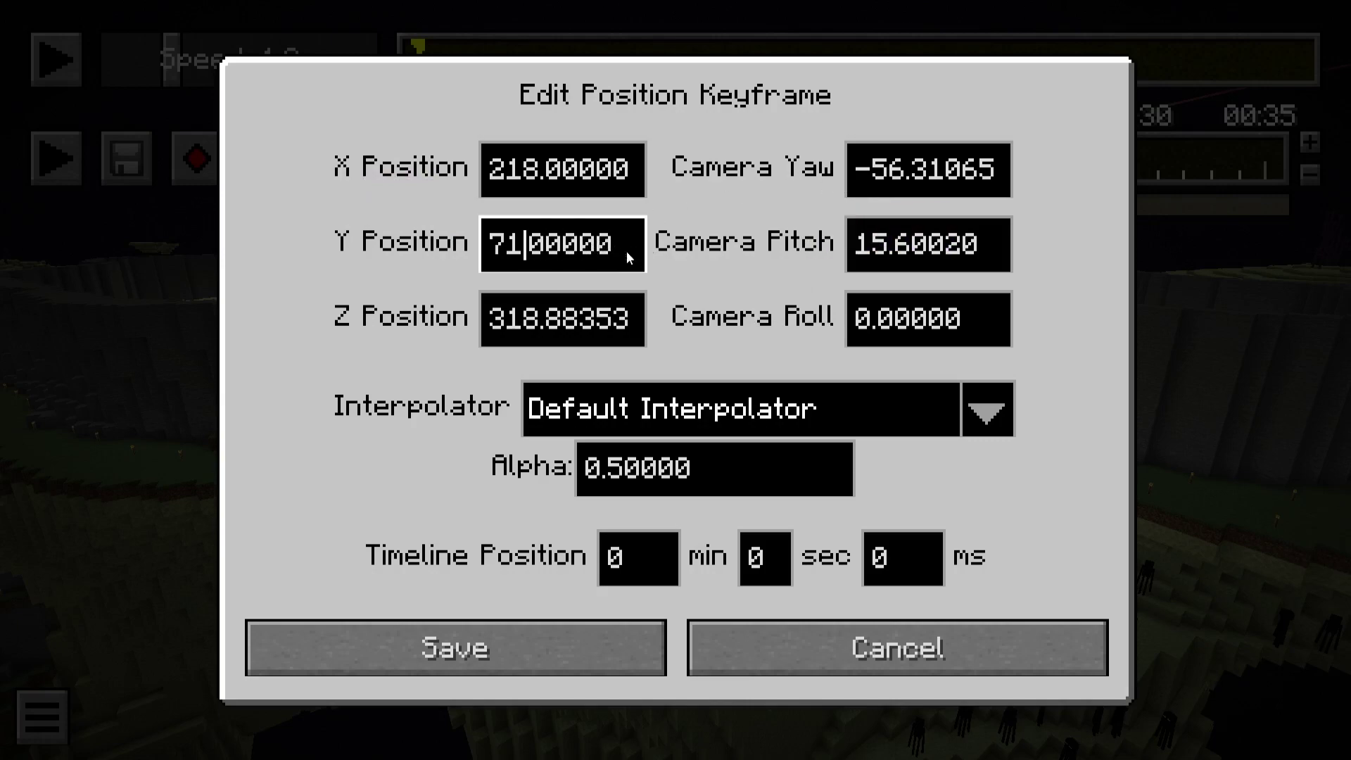
pyautogui.press('BackSpace')
pyautogui.write('3')
pyautogui.click(536, 632)
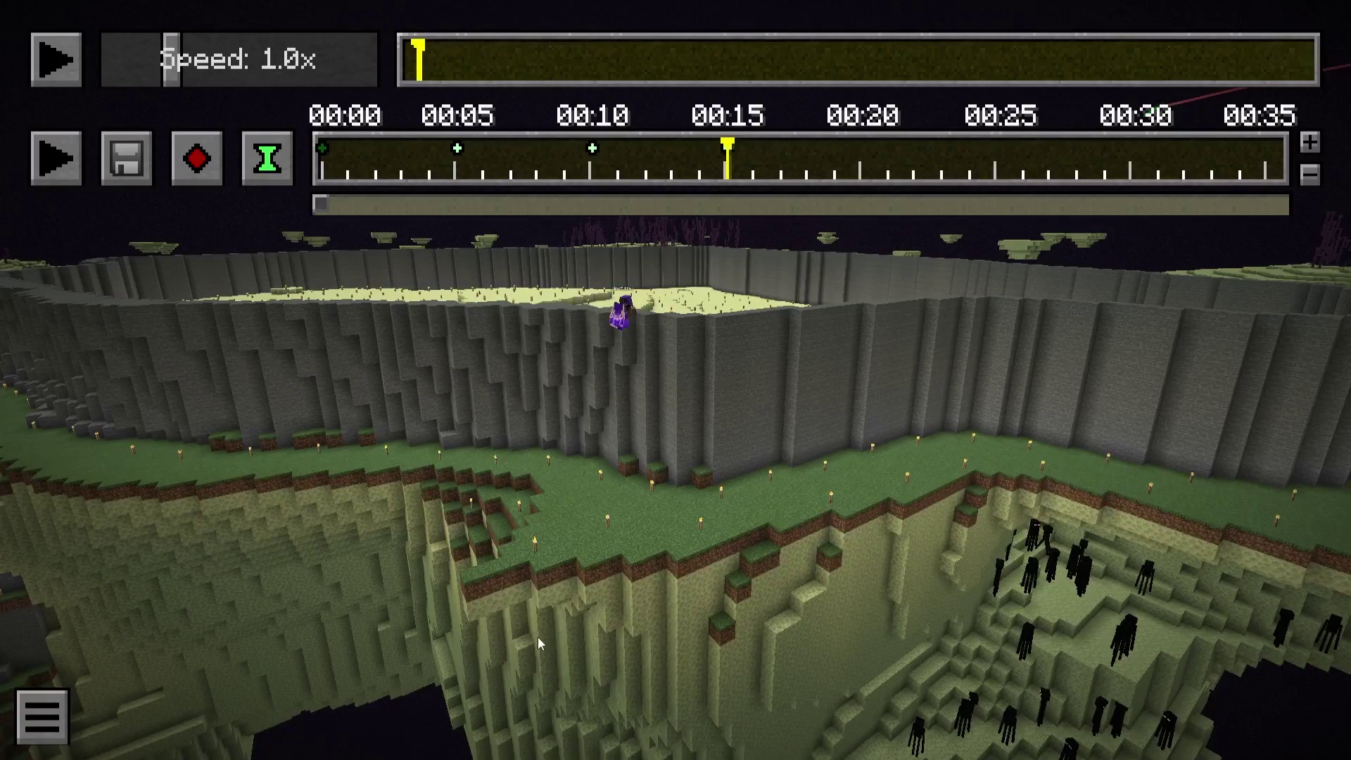
pyautogui.rightClick(323, 152)
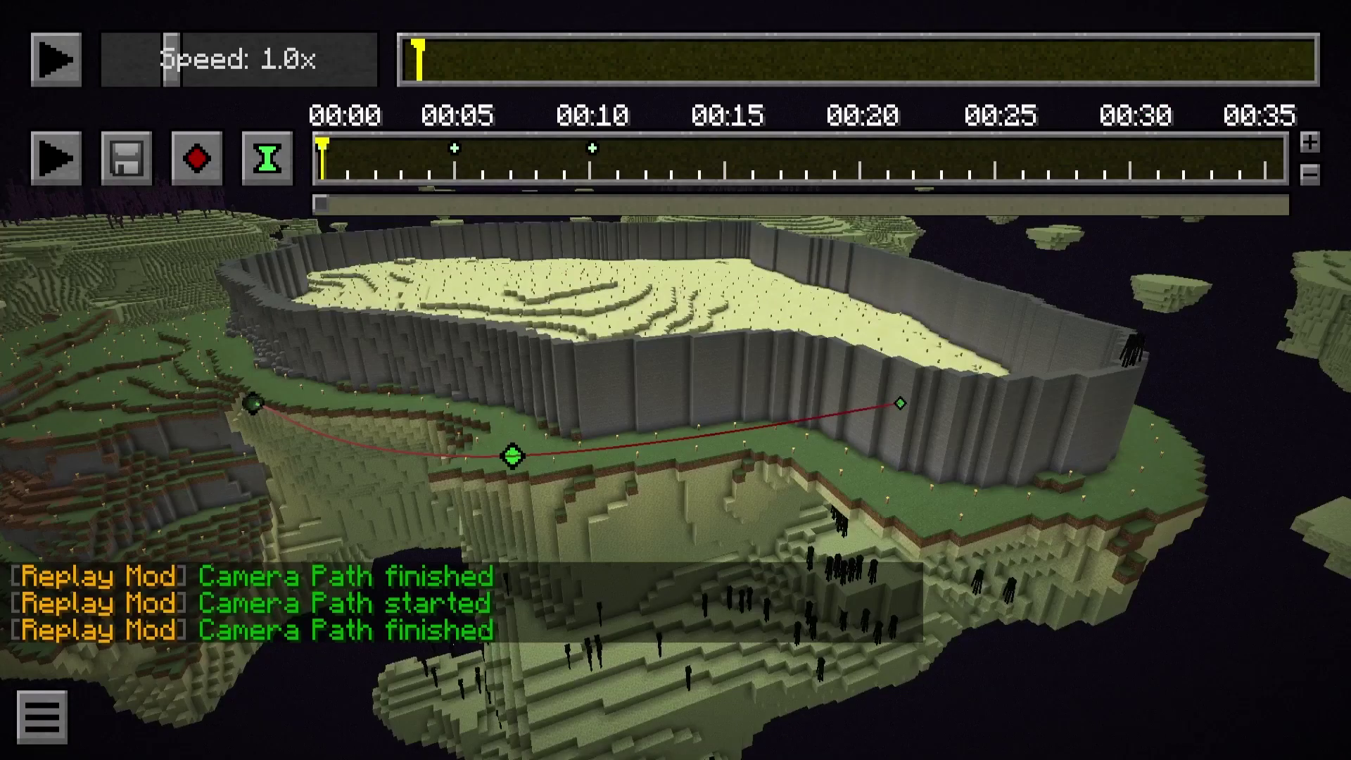
pyautogui.press('d')
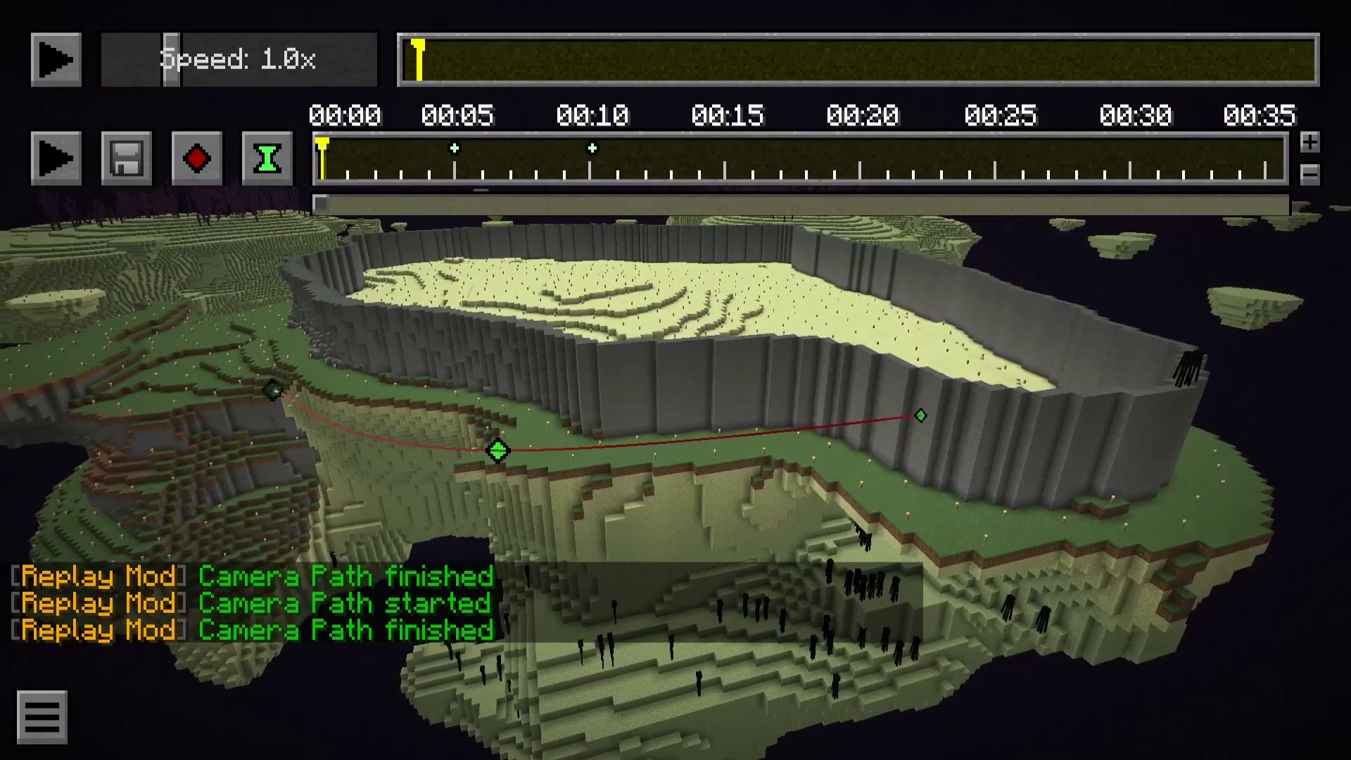
pyautogui.press('d')
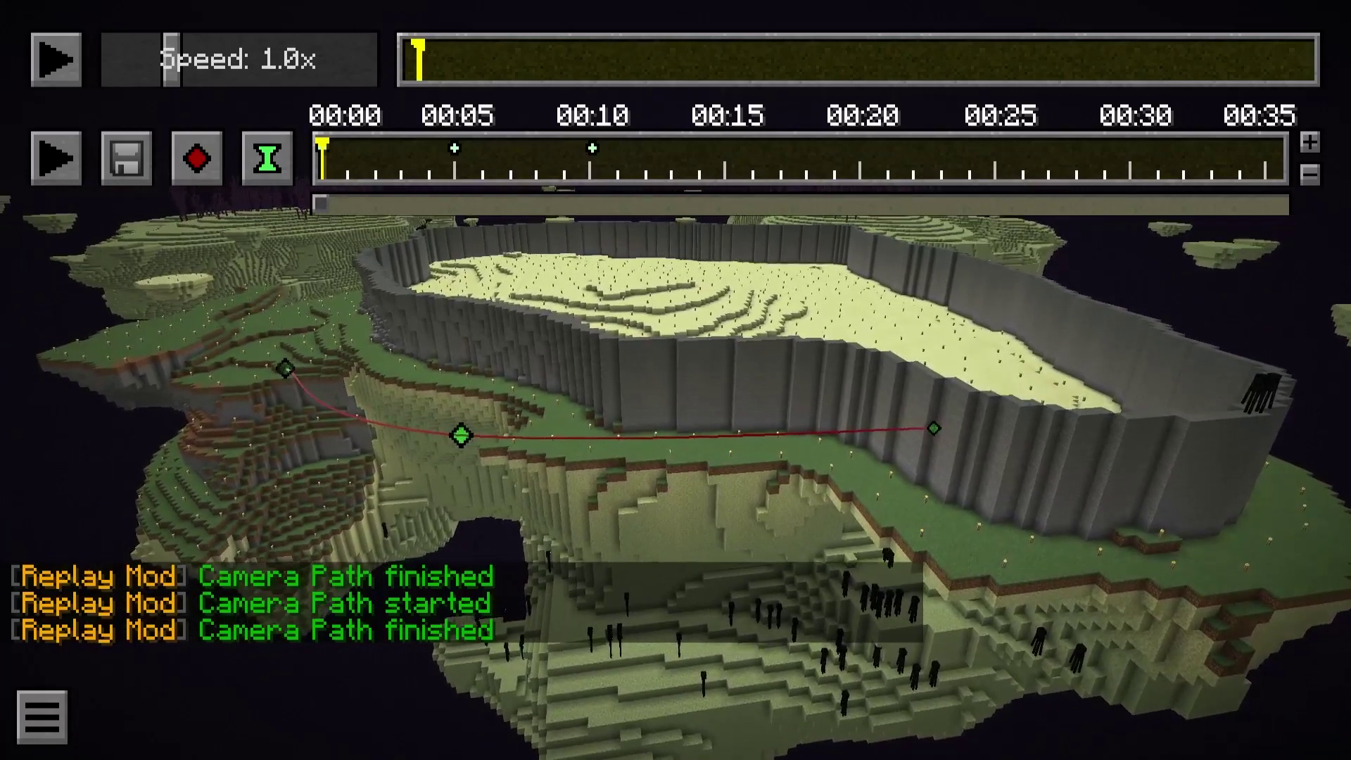
pyautogui.press('a')
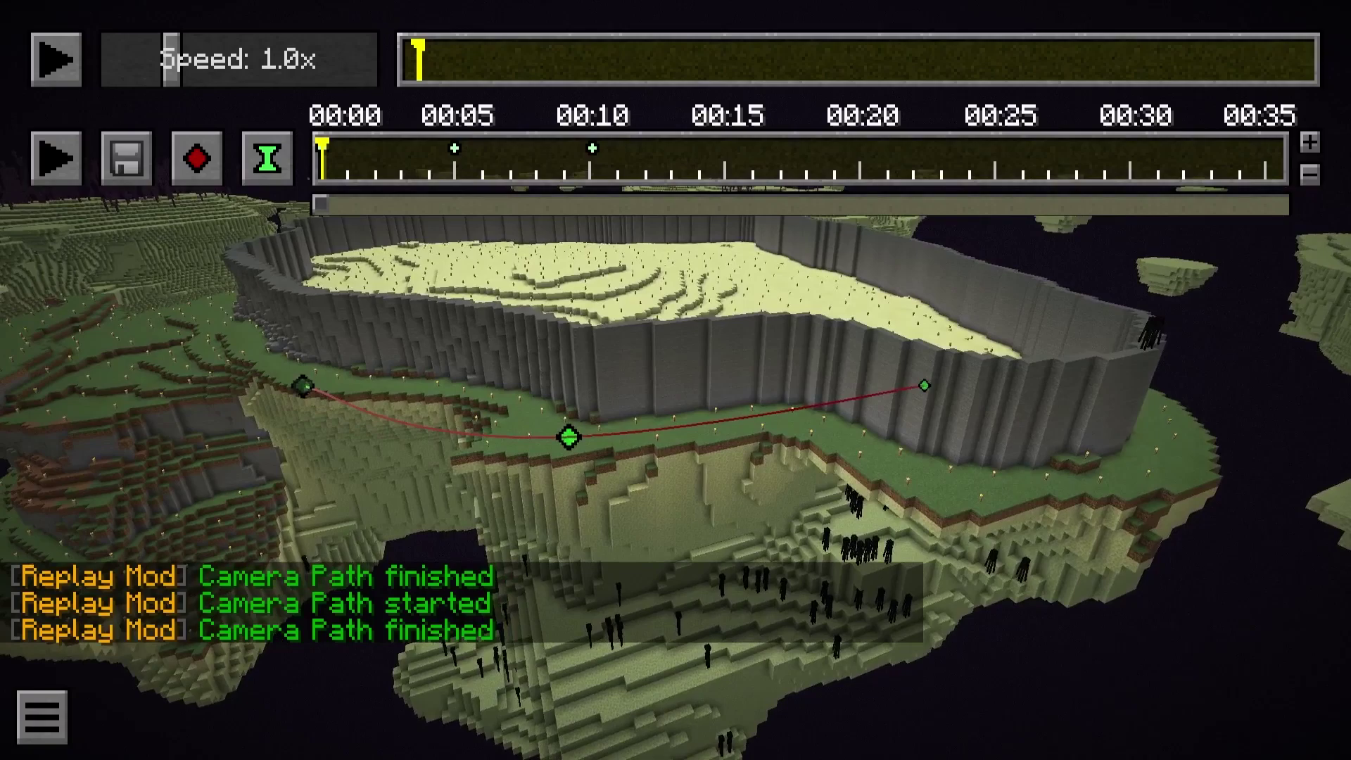
pyautogui.press('d')
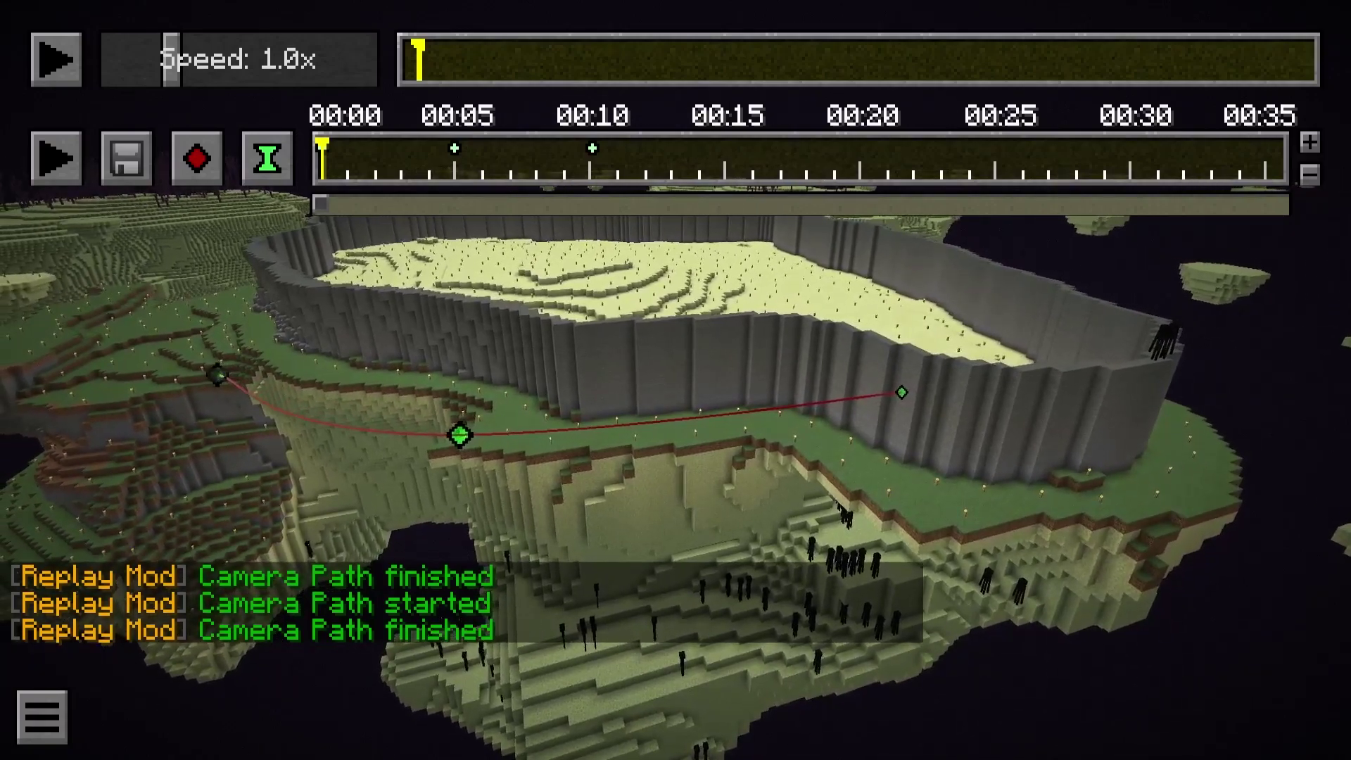
pyautogui.press('d')
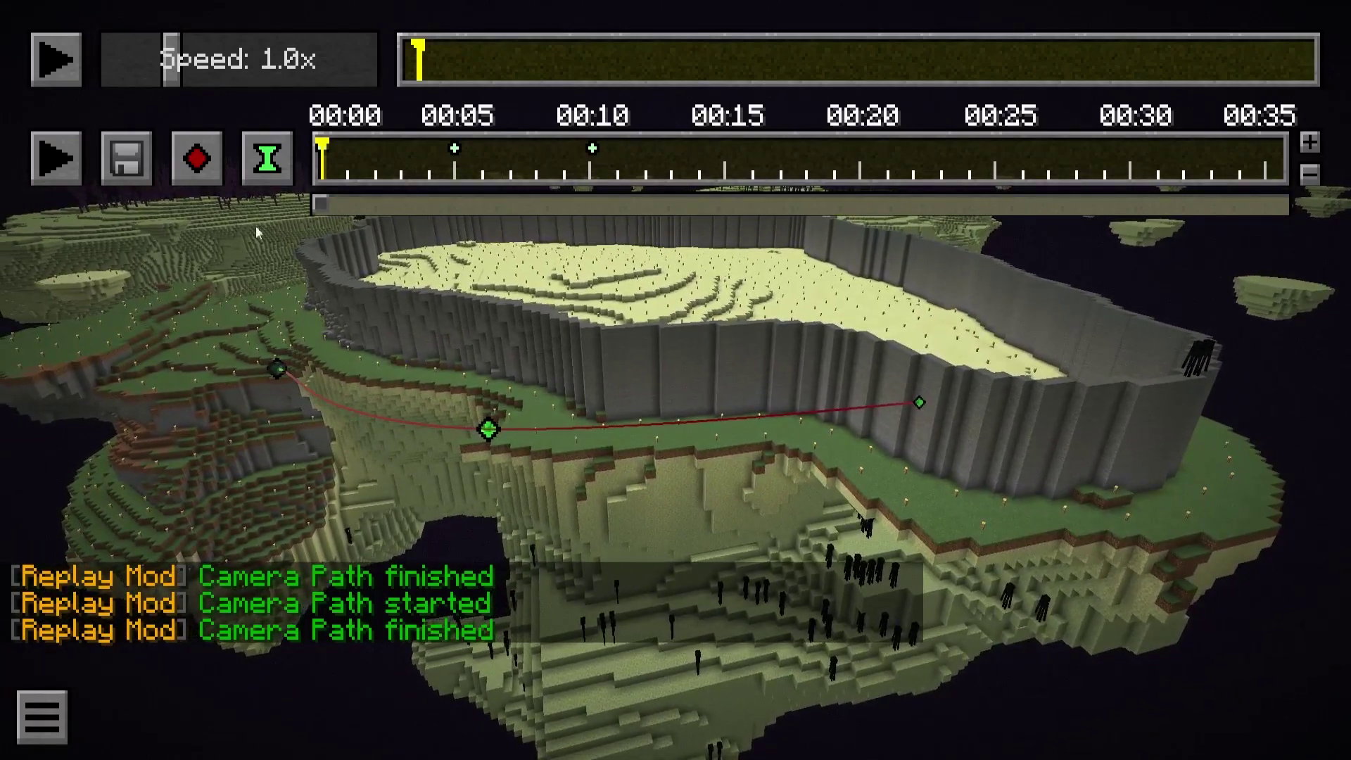
# - Try to render the camera path with only position keyframes placed, and return to the replay view
pyautogui.click(133, 176)
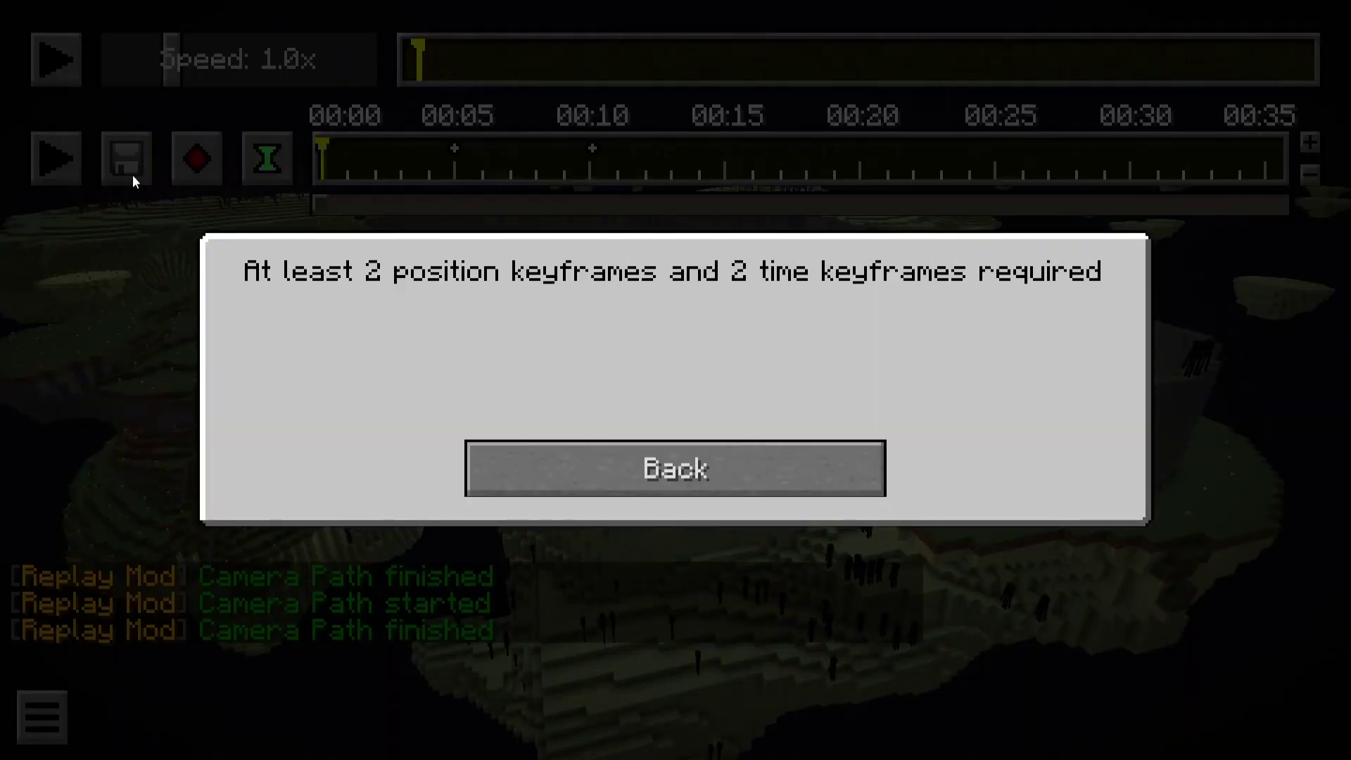
pyautogui.click(587, 446)
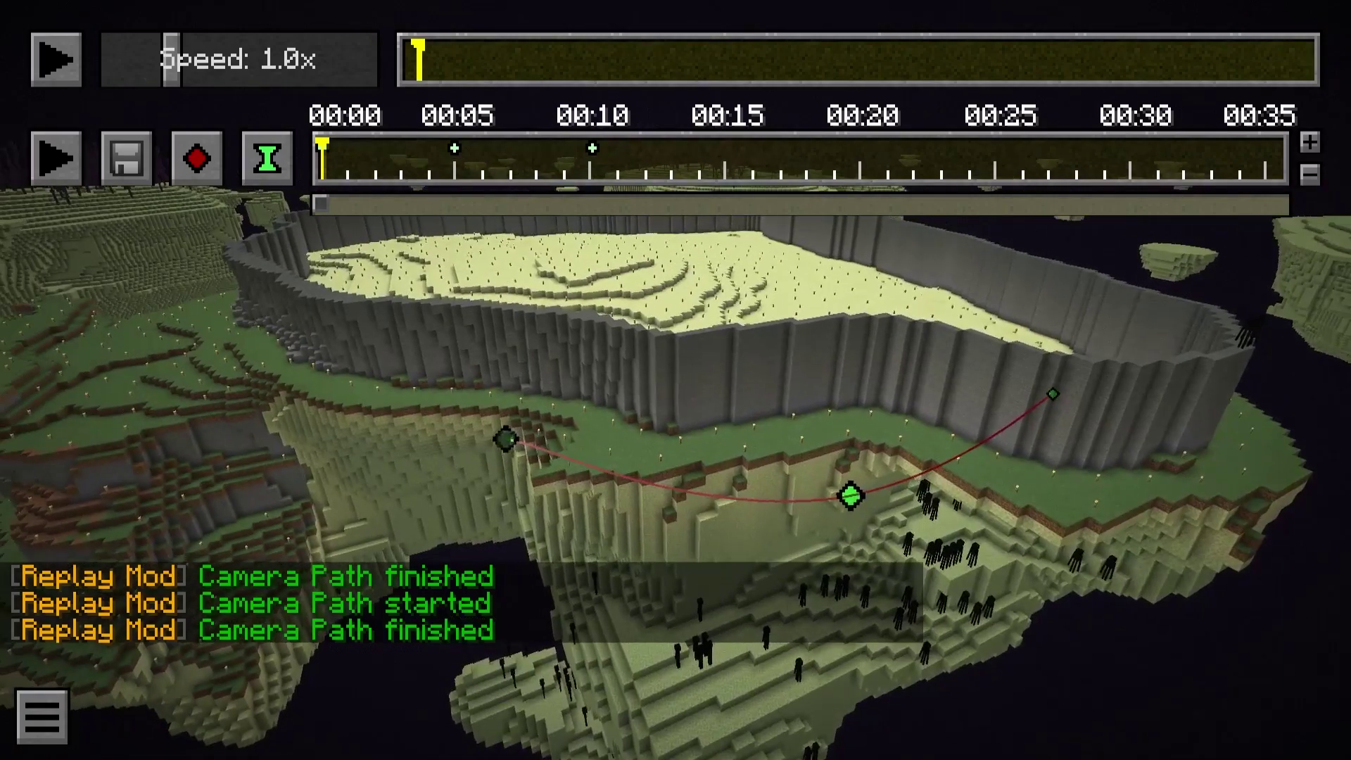
pyautogui.press('d')
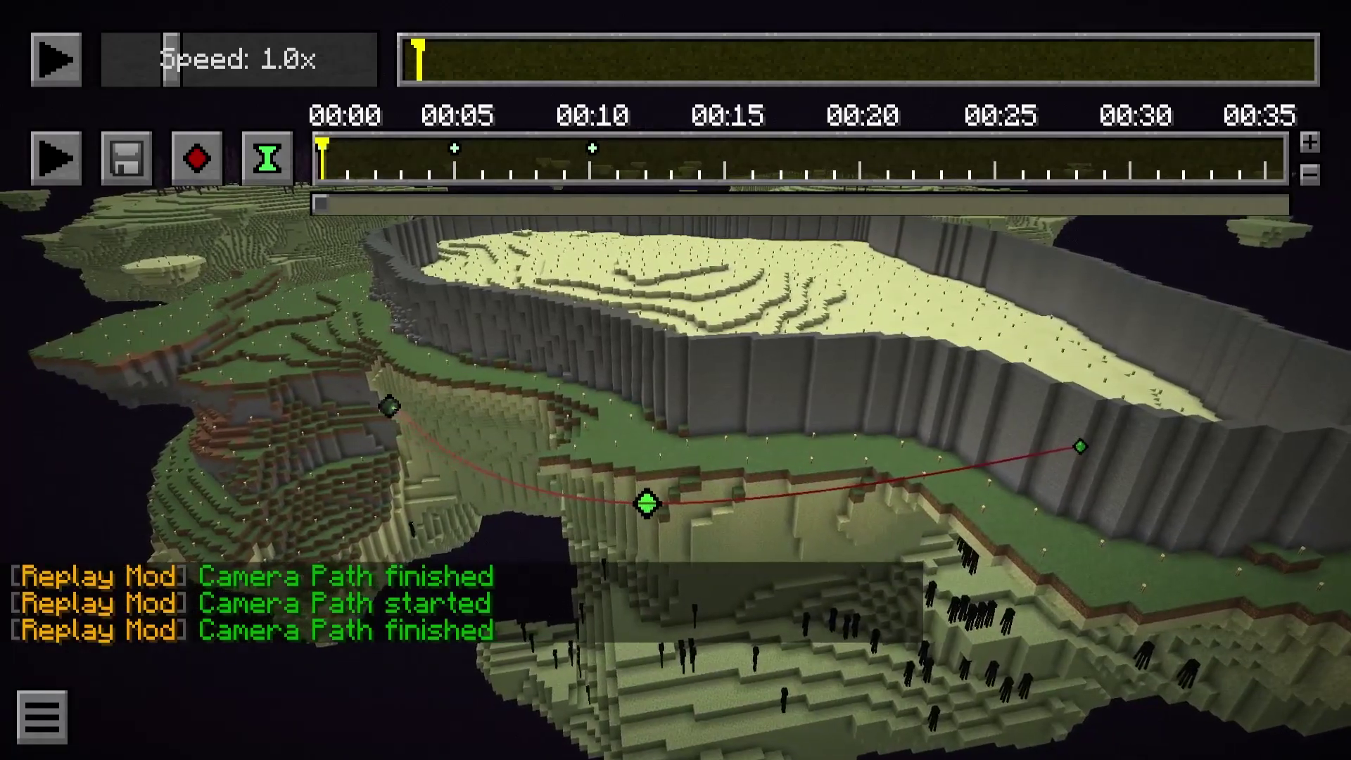
# - Add a time keyframe at 00:00 on the camera path timeline, and move the path cursor to 00:10
pyautogui.press('t')
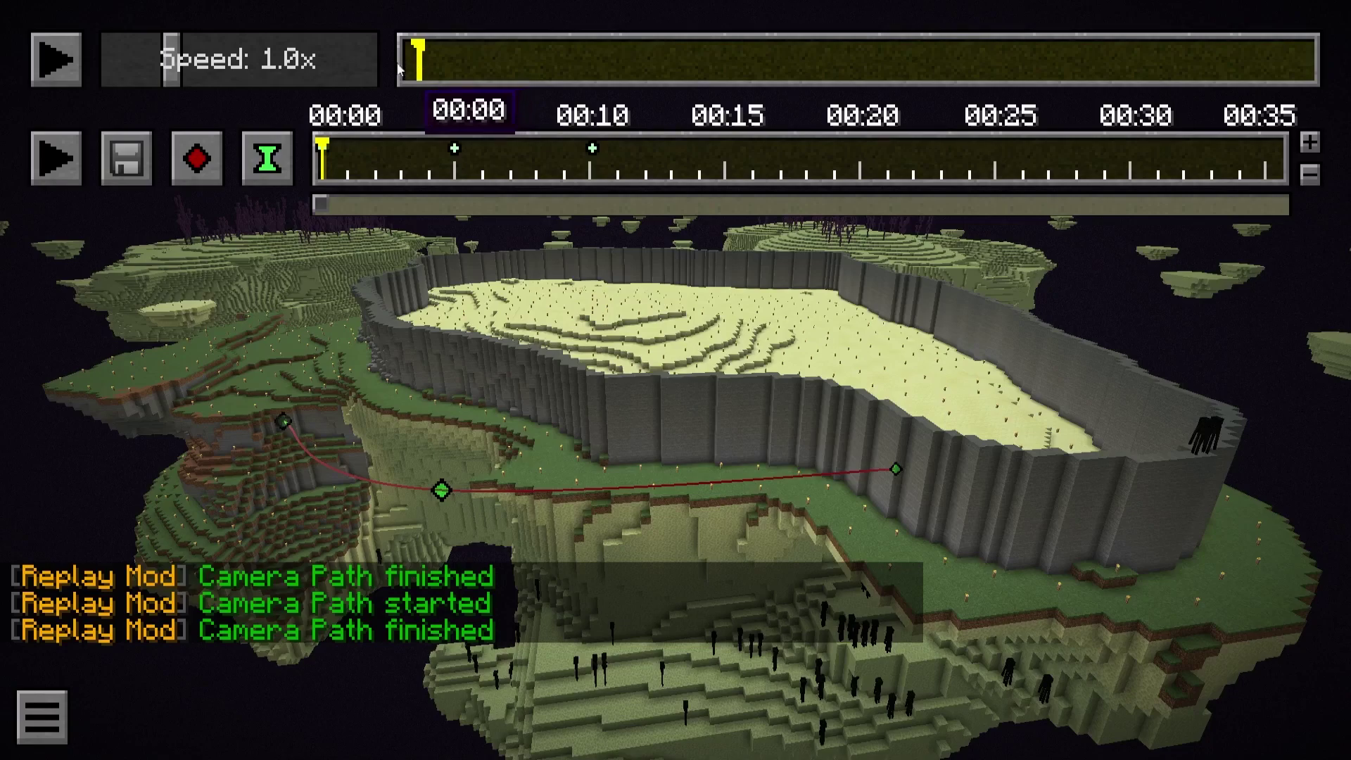
pyautogui.click(268, 159)
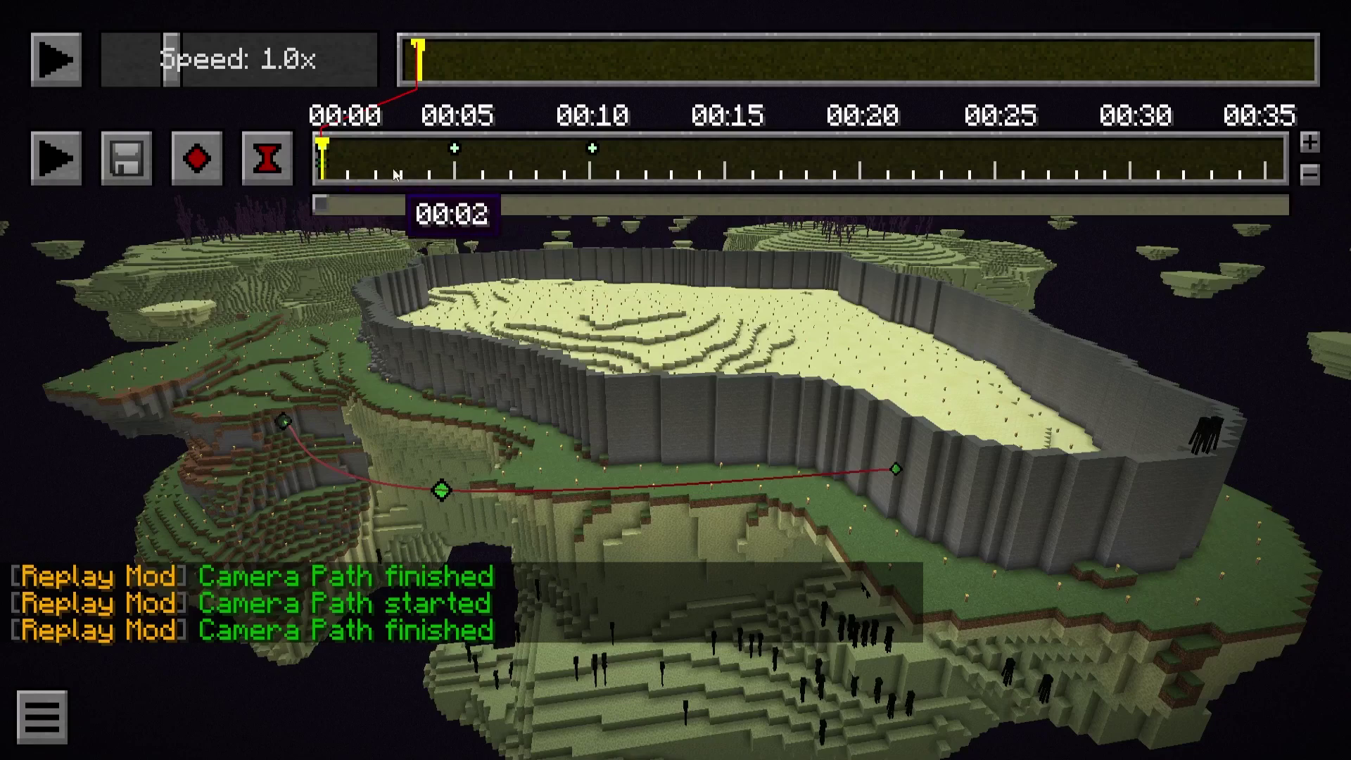
pyautogui.click(591, 168)
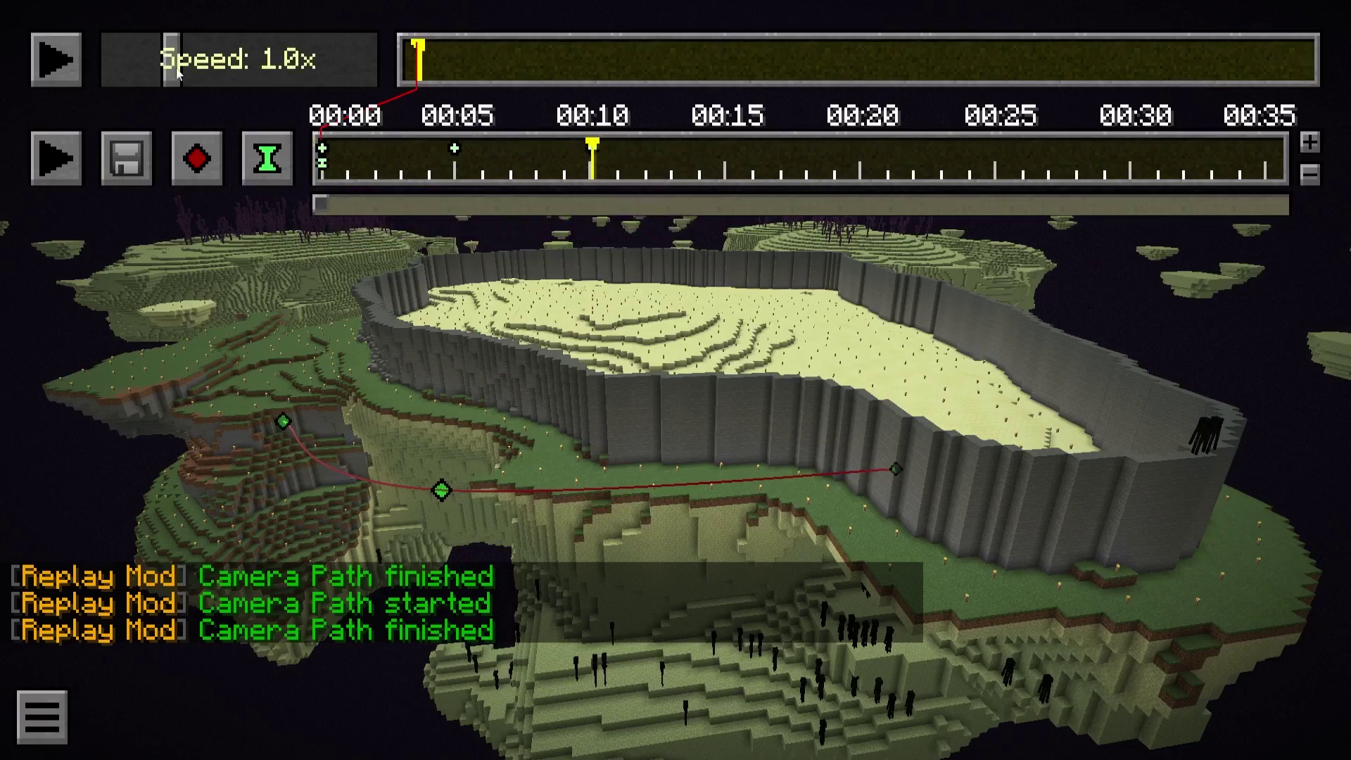
# - Set the replay speed to 8.0x and advance the replay past 04:38 to its very end, leaving it paused
pyautogui.click(58, 62)
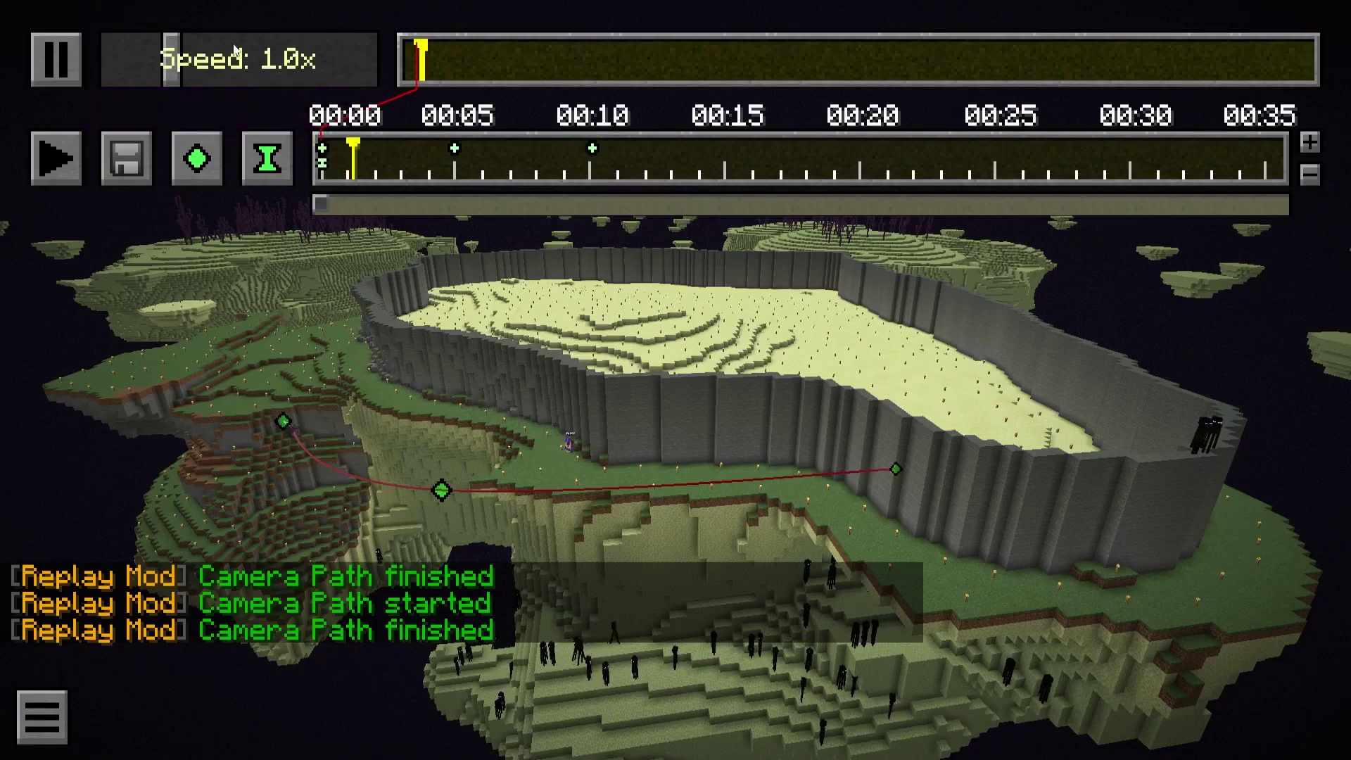
pyautogui.moveTo(172, 60); pyautogui.dragTo(368, 61)
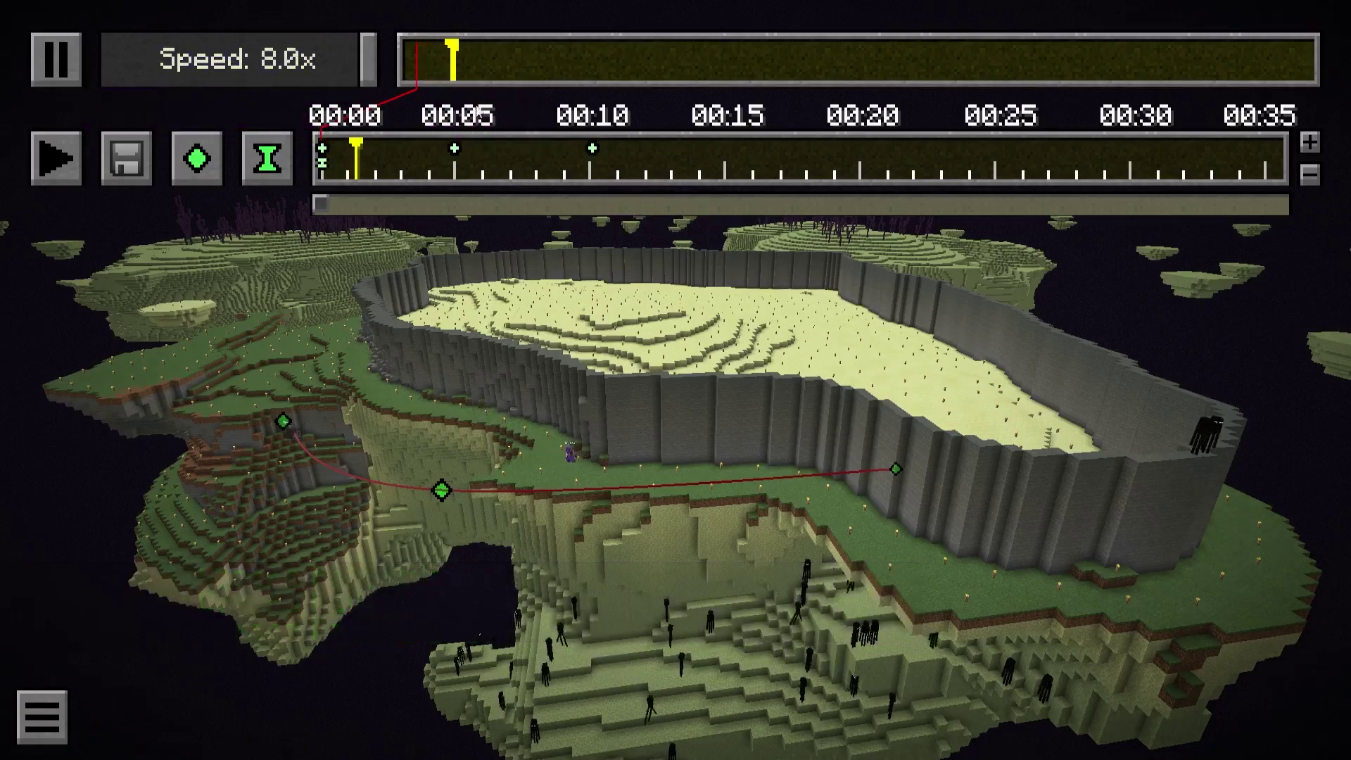
pyautogui.press('p')
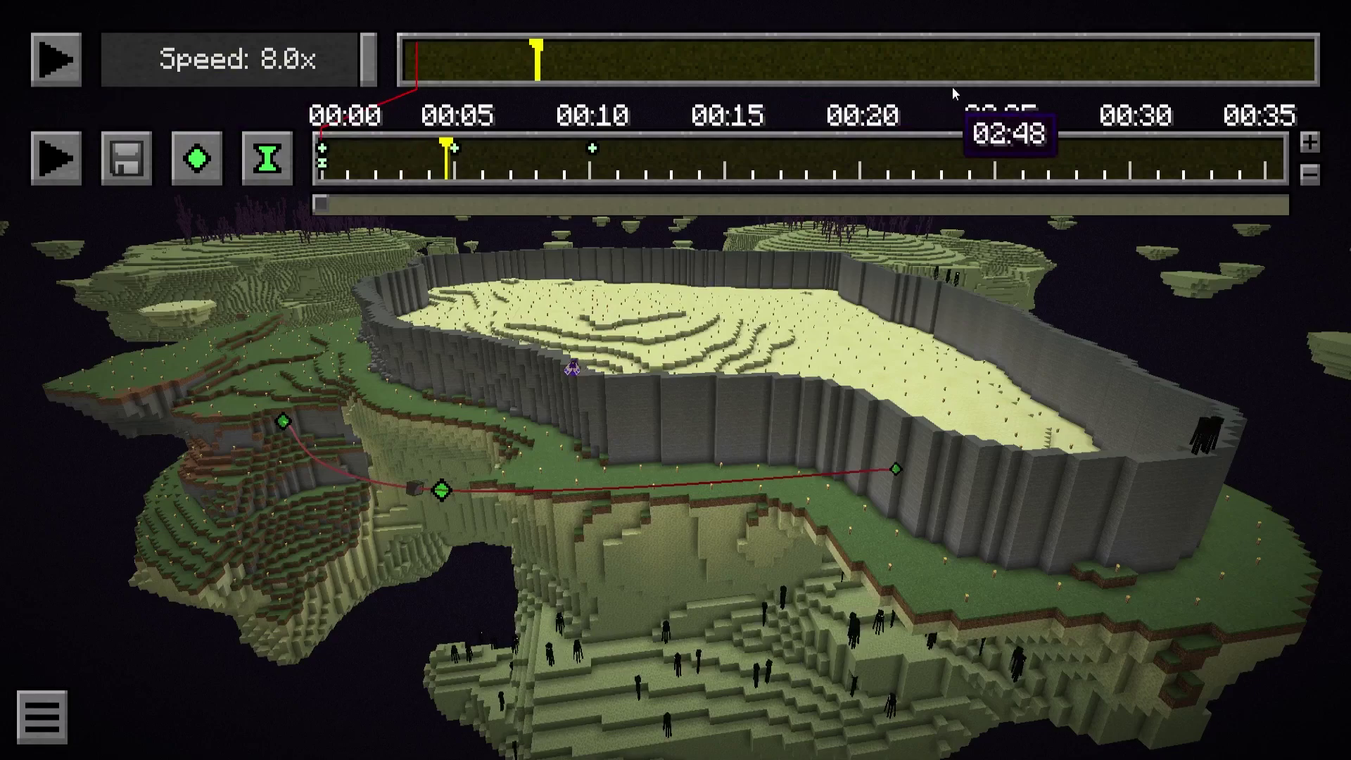
pyautogui.click(1290, 62)
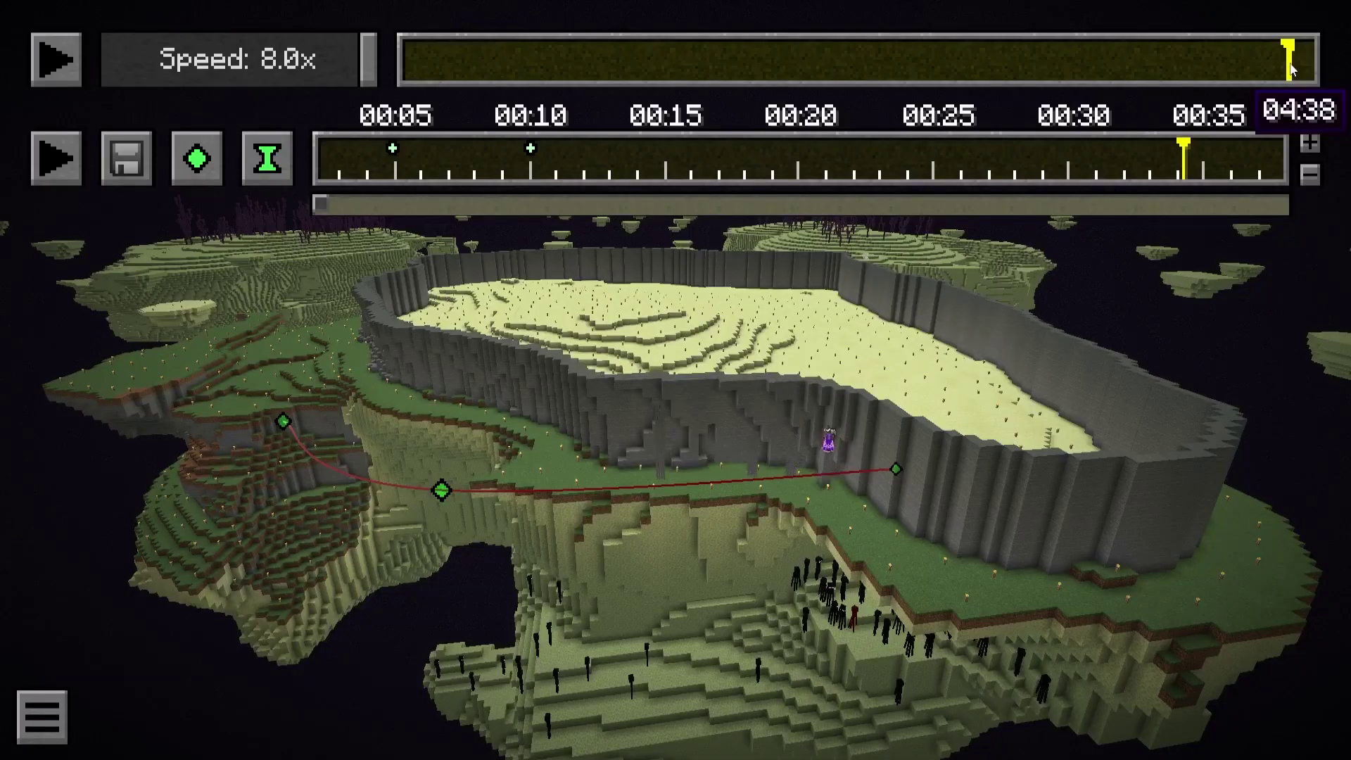
pyautogui.click(61, 62)
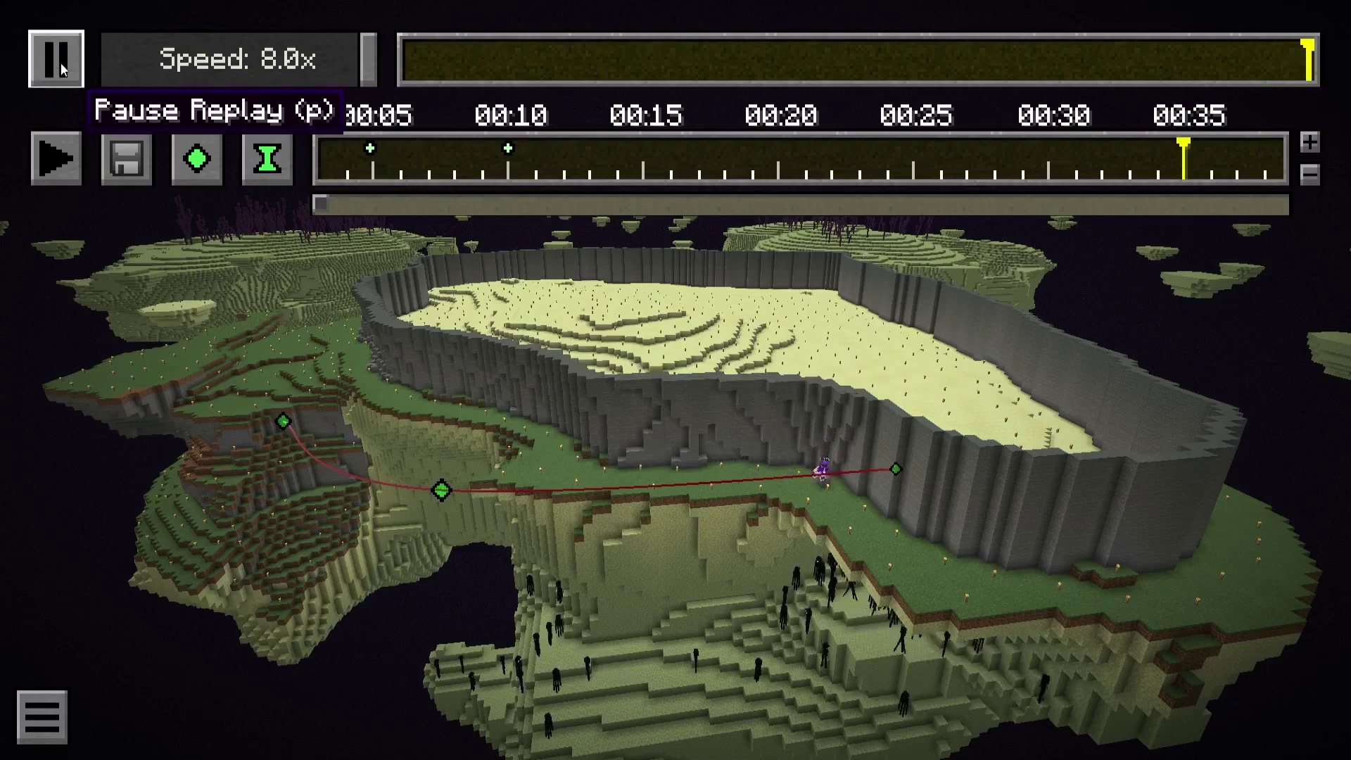
pyautogui.click(63, 64)
# - Add a time keyframe for the end of the replay at 00:10, aligned with the last position keyframe
pyautogui.moveTo(477, 150); pyautogui.dragTo(507, 160)
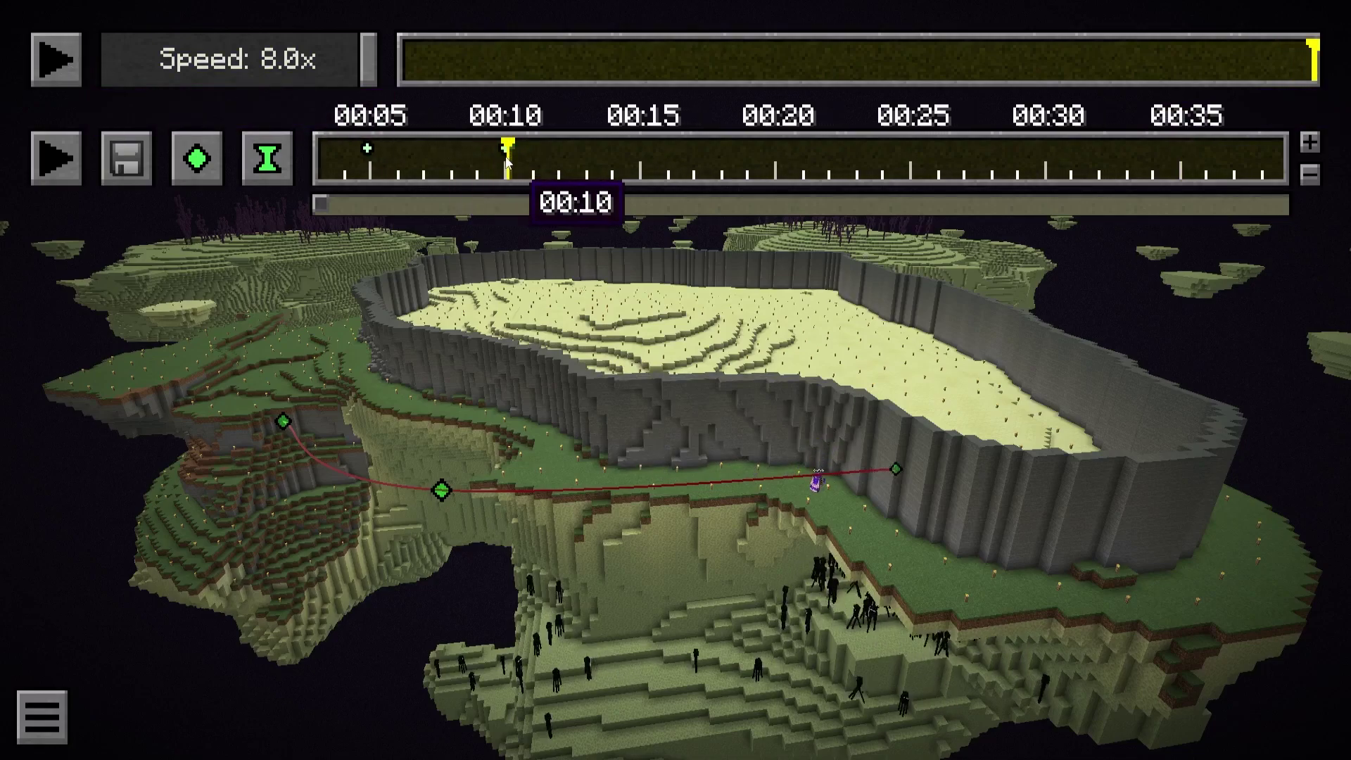
pyautogui.click(267, 160)
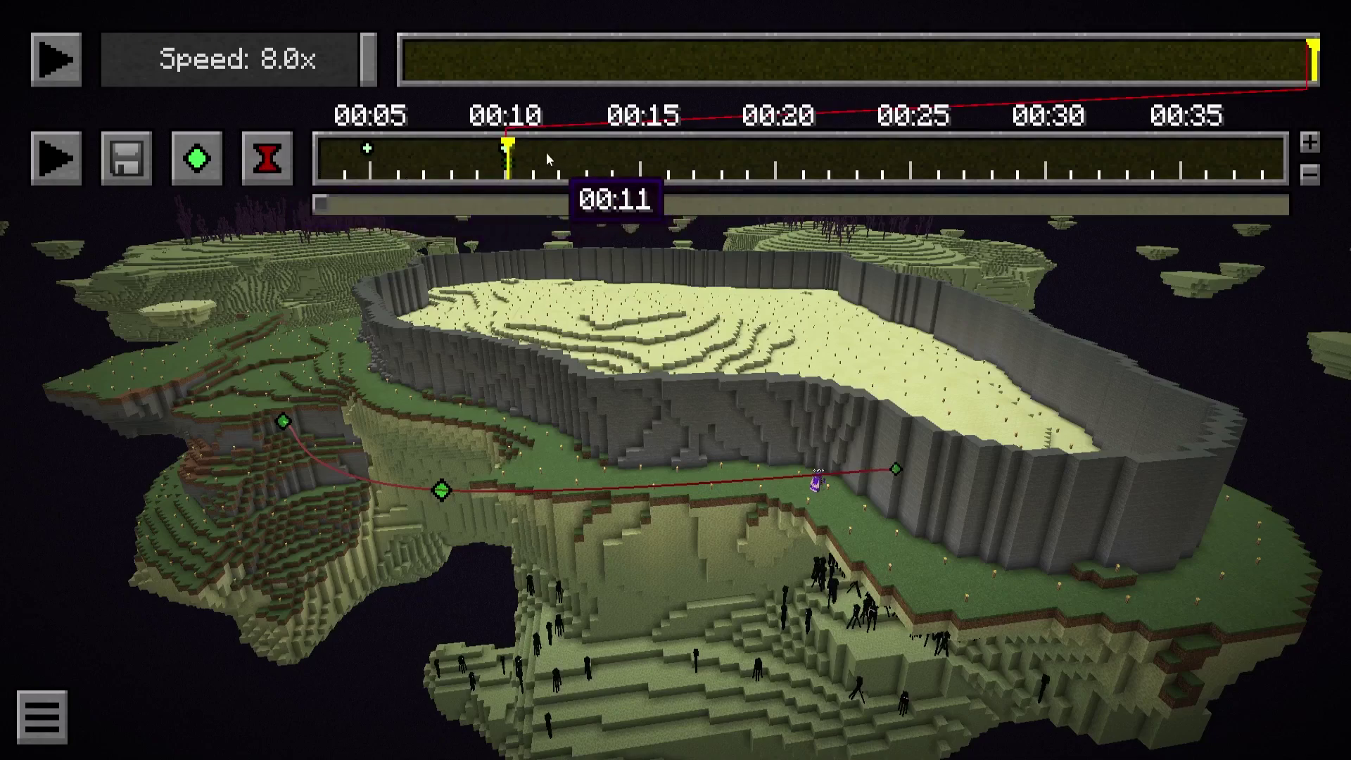
pyautogui.click(584, 159)
pyautogui.moveTo(587, 162); pyautogui.dragTo(674, 161)
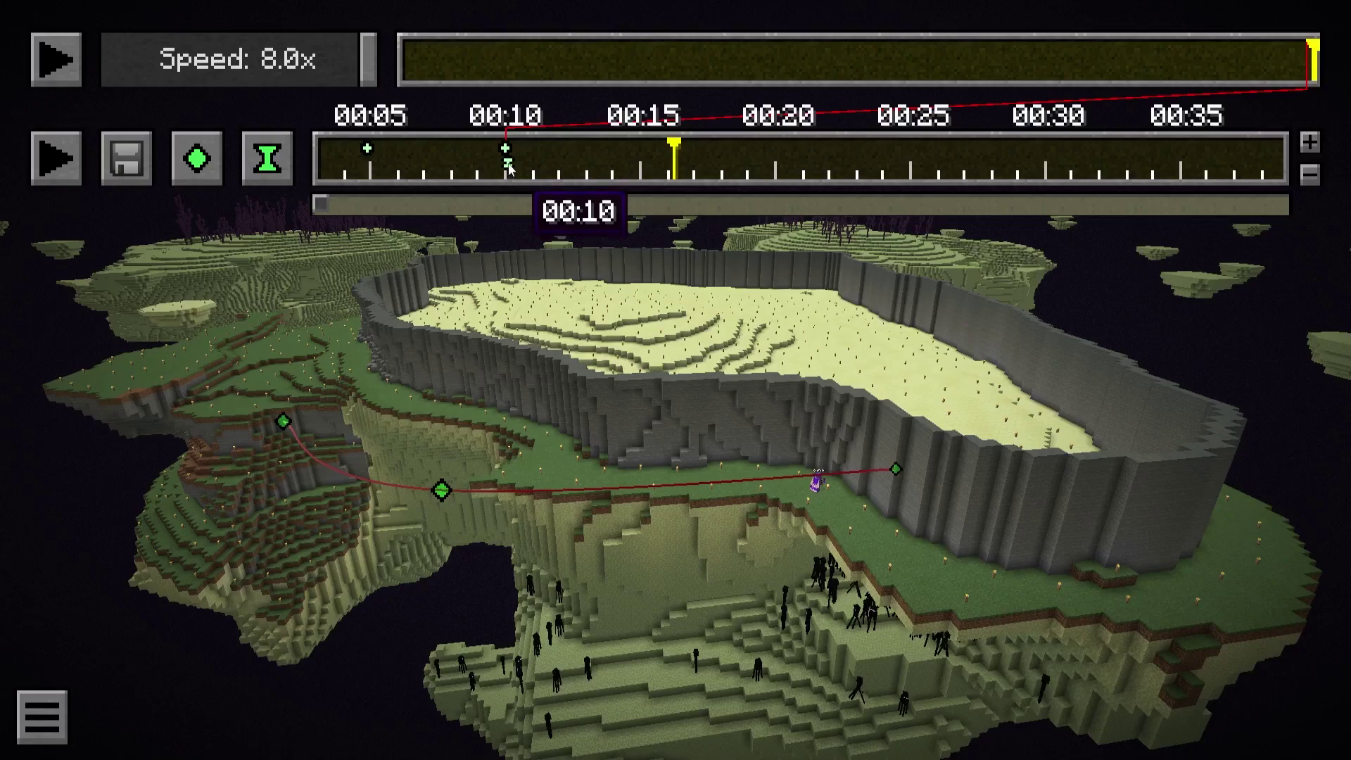
pyautogui.moveTo(510, 167)
pyautogui.mouseDown()
pyautogui.moveTo(548, 169)
pyautogui.moveTo(484, 171)
pyautogui.moveTo(505, 173)
pyautogui.mouseUp()
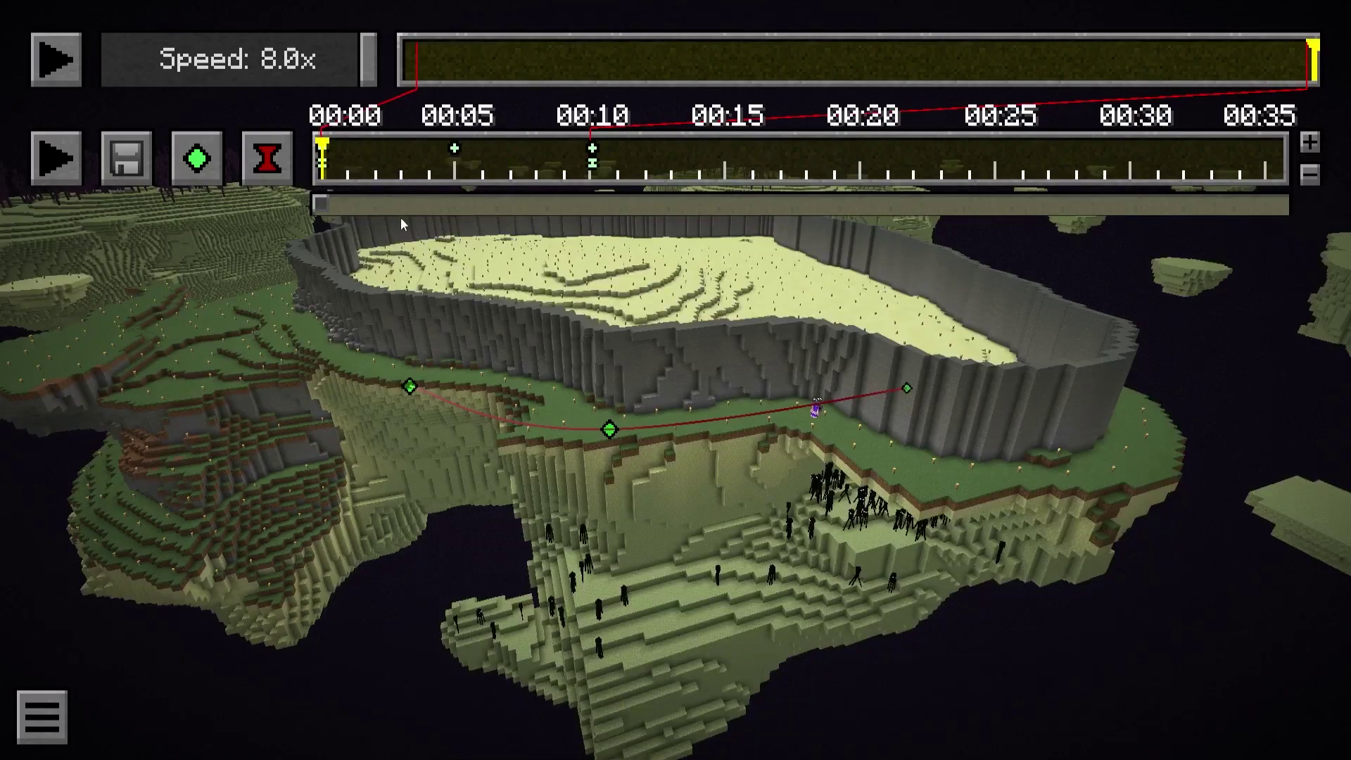
# - Add a time keyframe at 00:05 on the camera path that corresponds to about 02:22 in the replay
pyautogui.moveTo(334, 155); pyautogui.dragTo(592, 168)
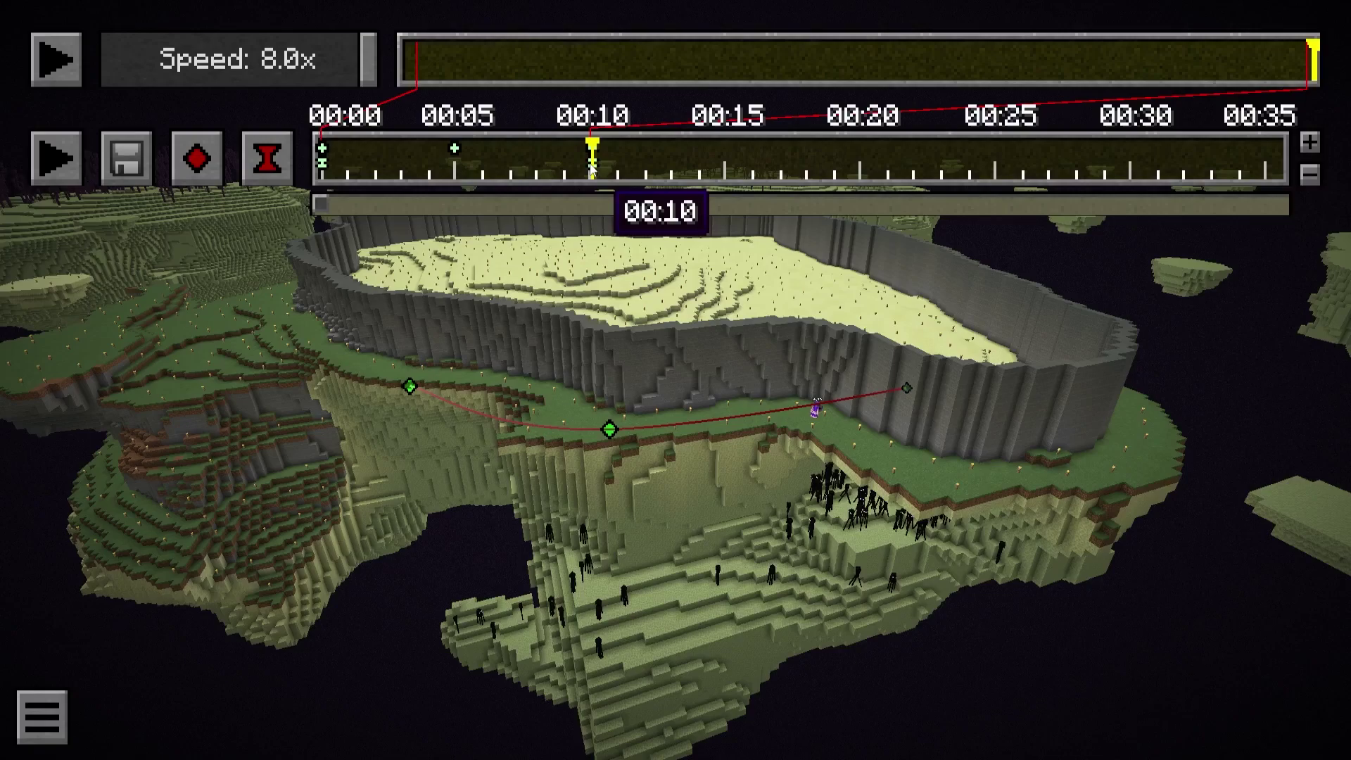
pyautogui.moveTo(593, 167); pyautogui.dragTo(455, 176)
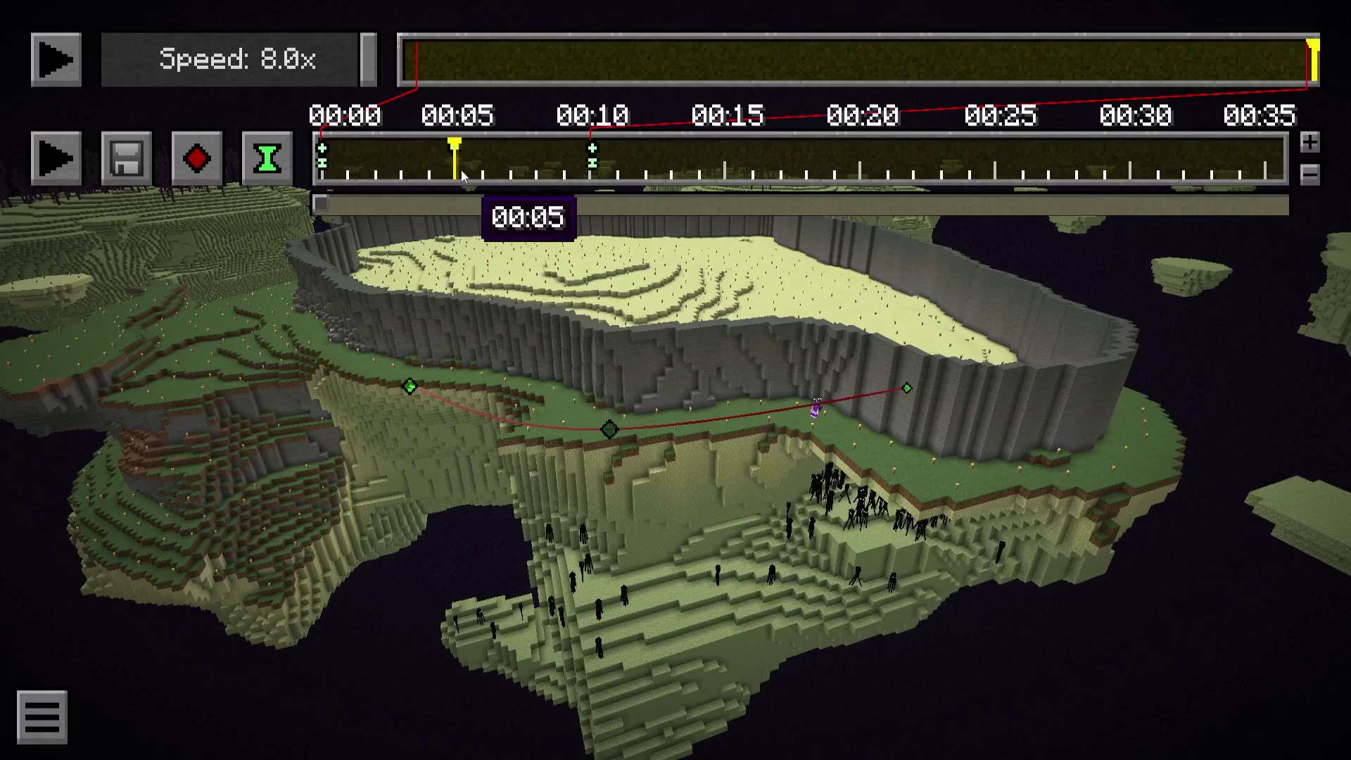
pyautogui.click(859, 72)
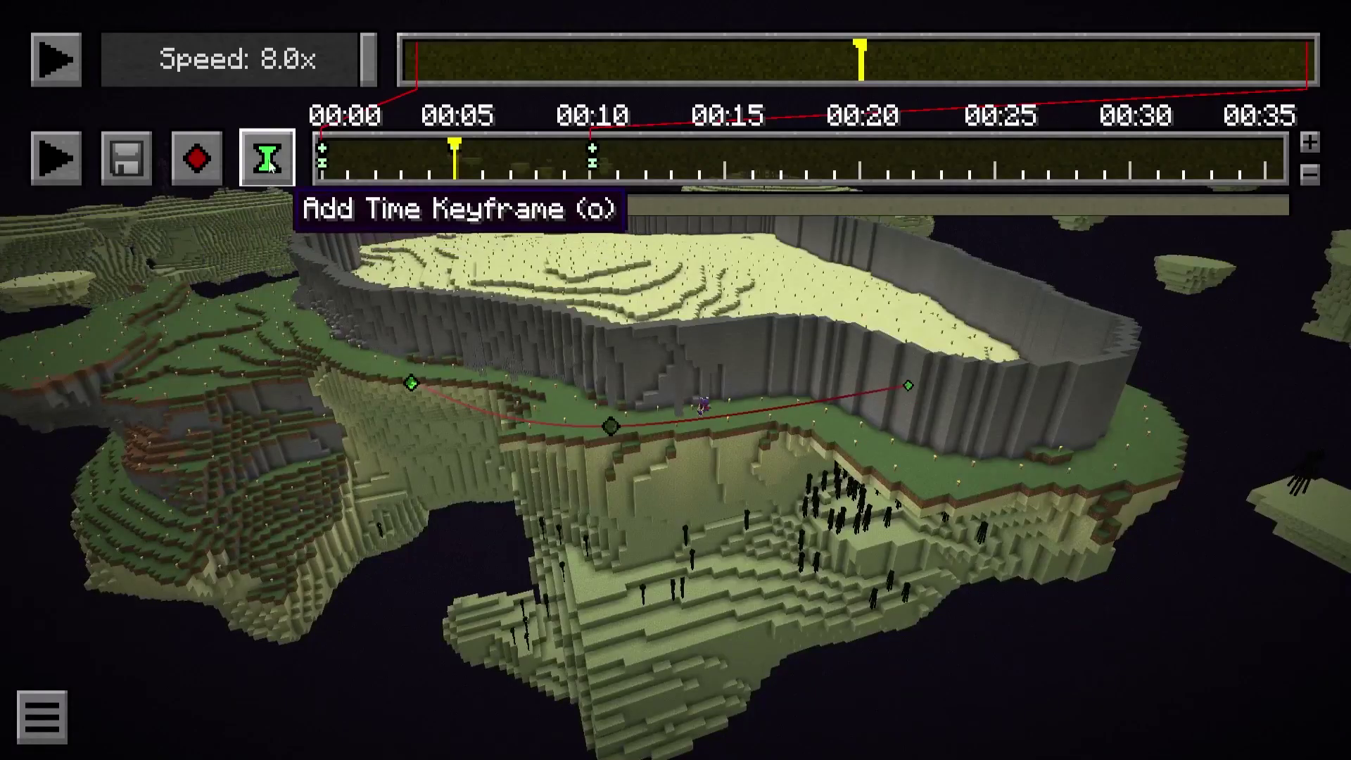
pyautogui.click(267, 162)
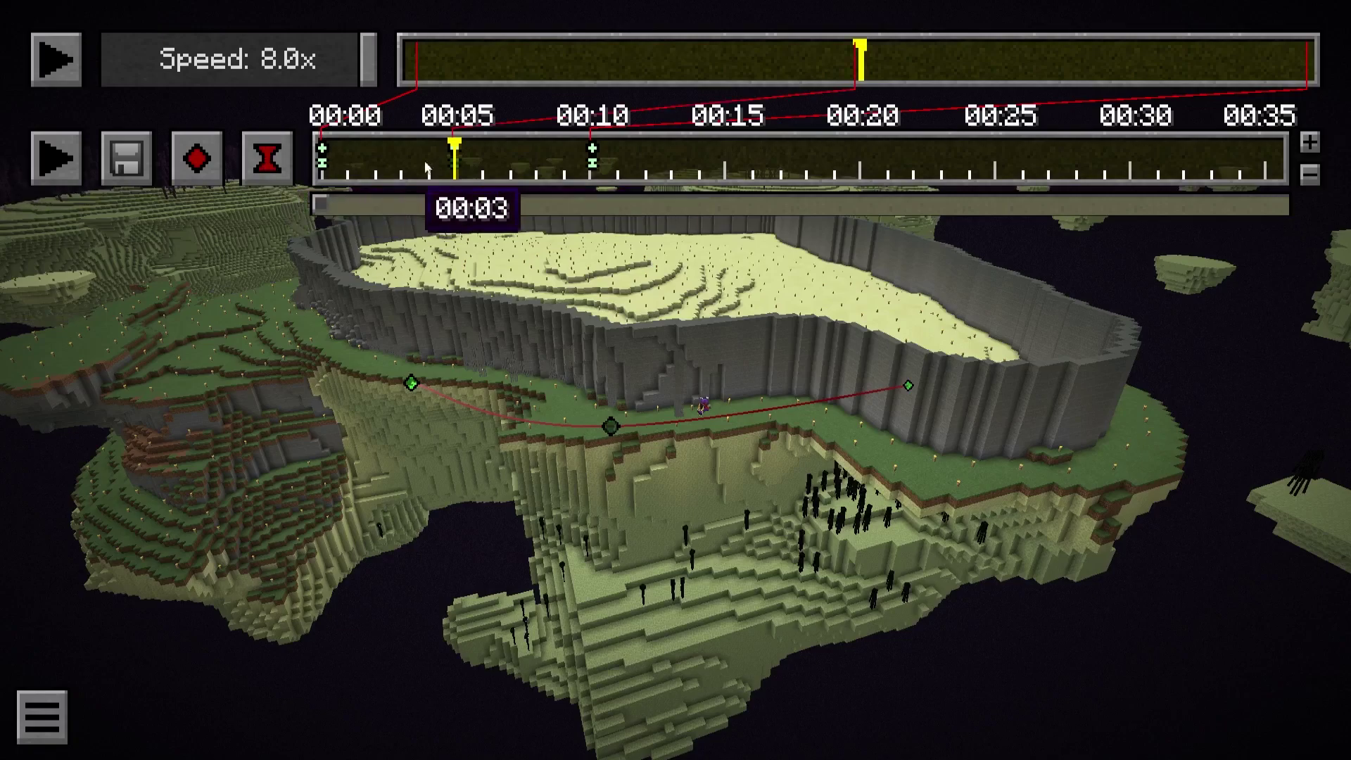
pyautogui.moveTo(492, 165); pyautogui.dragTo(508, 166)
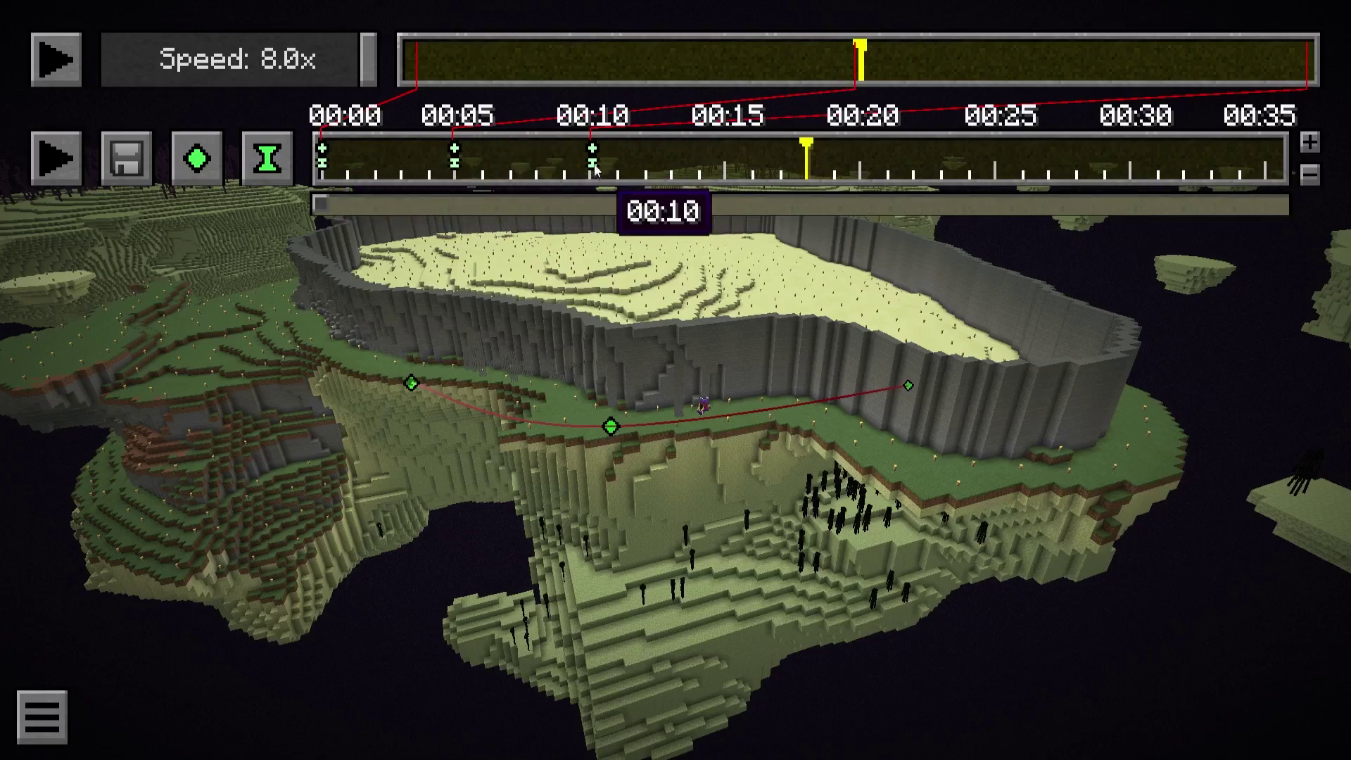
# - Try deleting the 00:10 time keyframe and moving the 00:05 time keyframe to 00:10
pyautogui.click(595, 166)
pyautogui.press('Delete')
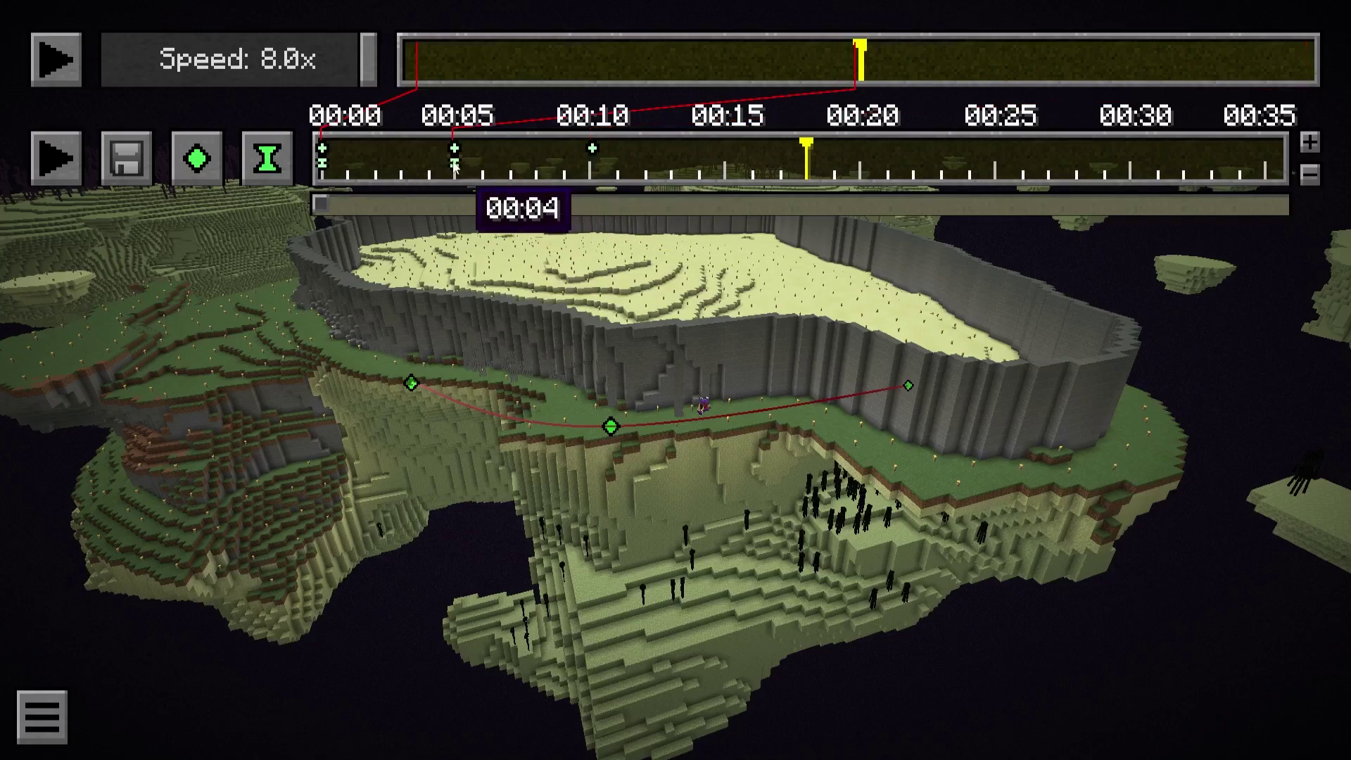
pyautogui.moveTo(455, 164); pyautogui.dragTo(591, 175)
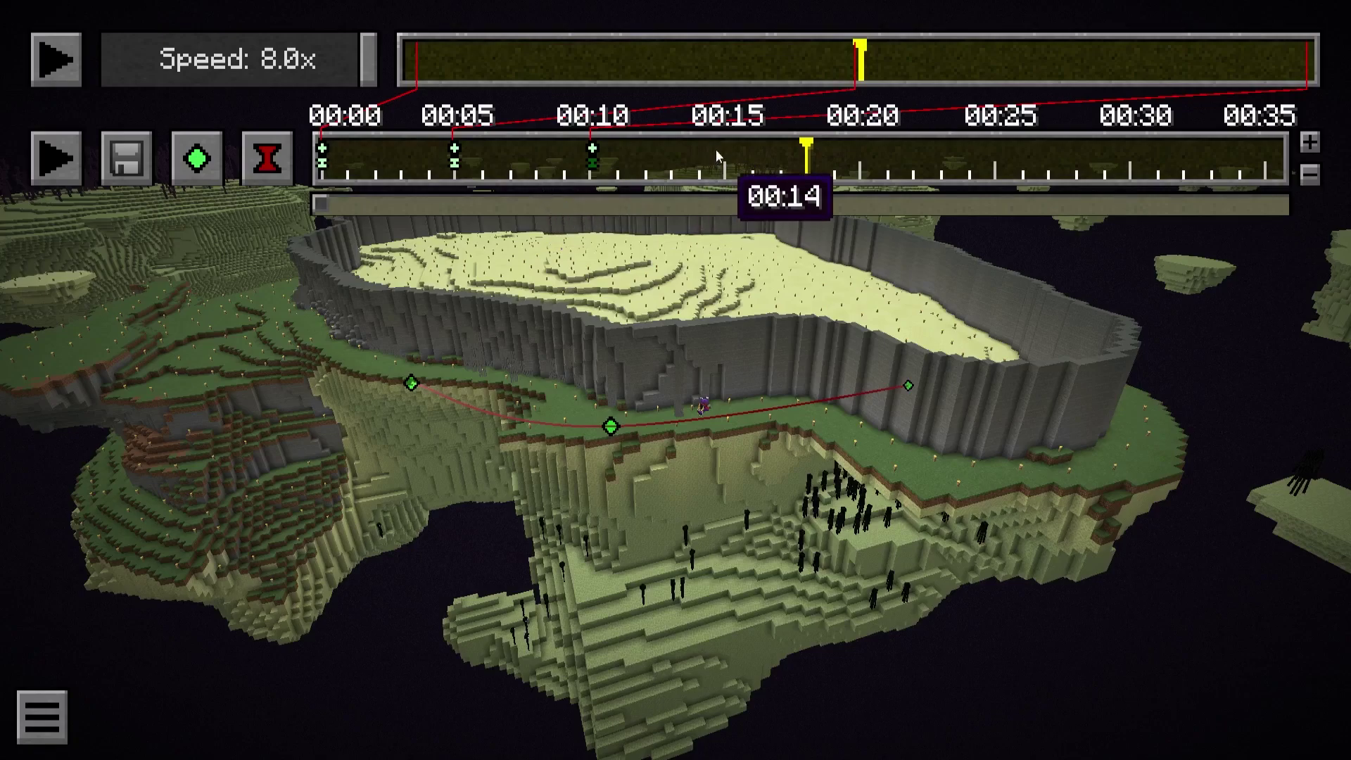
# - Play the camera path from its start and check the time index of the 00:10 time keyframe
pyautogui.moveTo(716, 150); pyautogui.dragTo(330, 179)
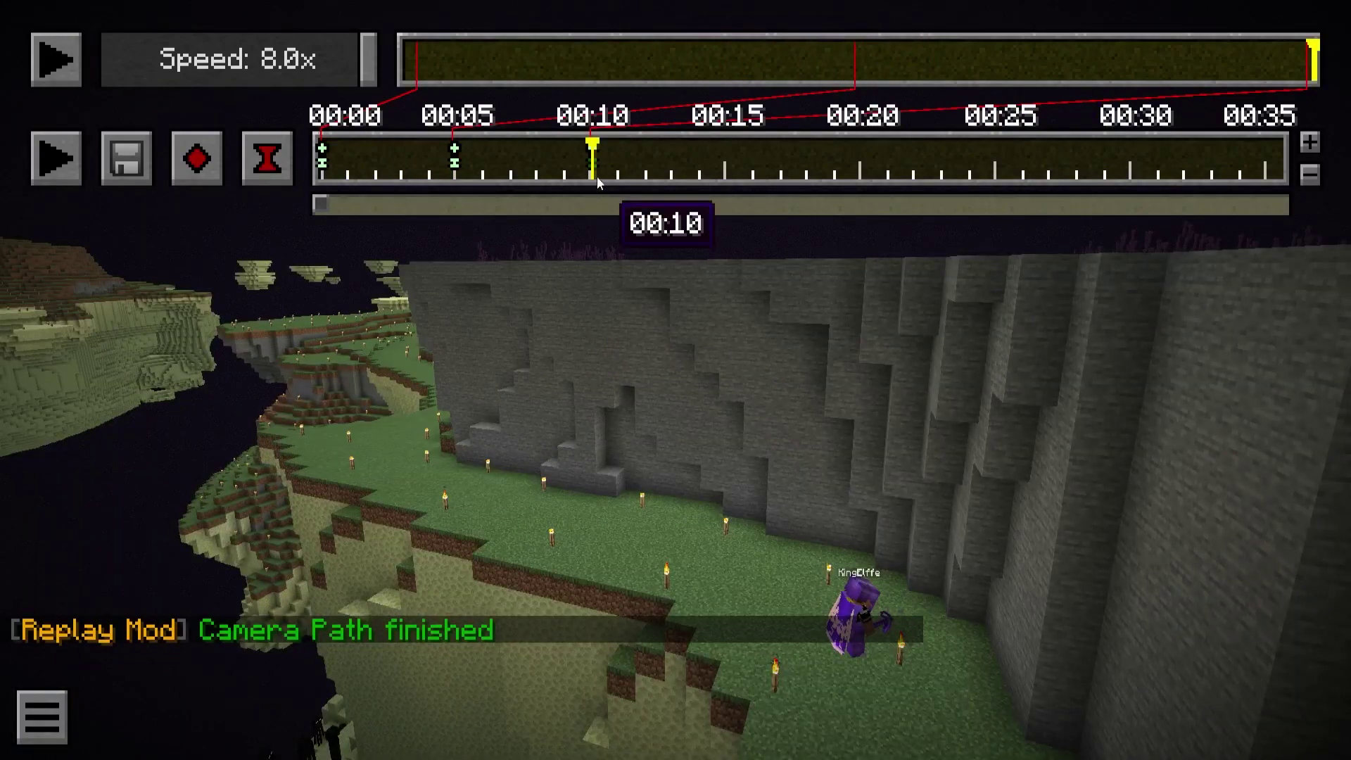
pyautogui.doubleClick(592, 163)
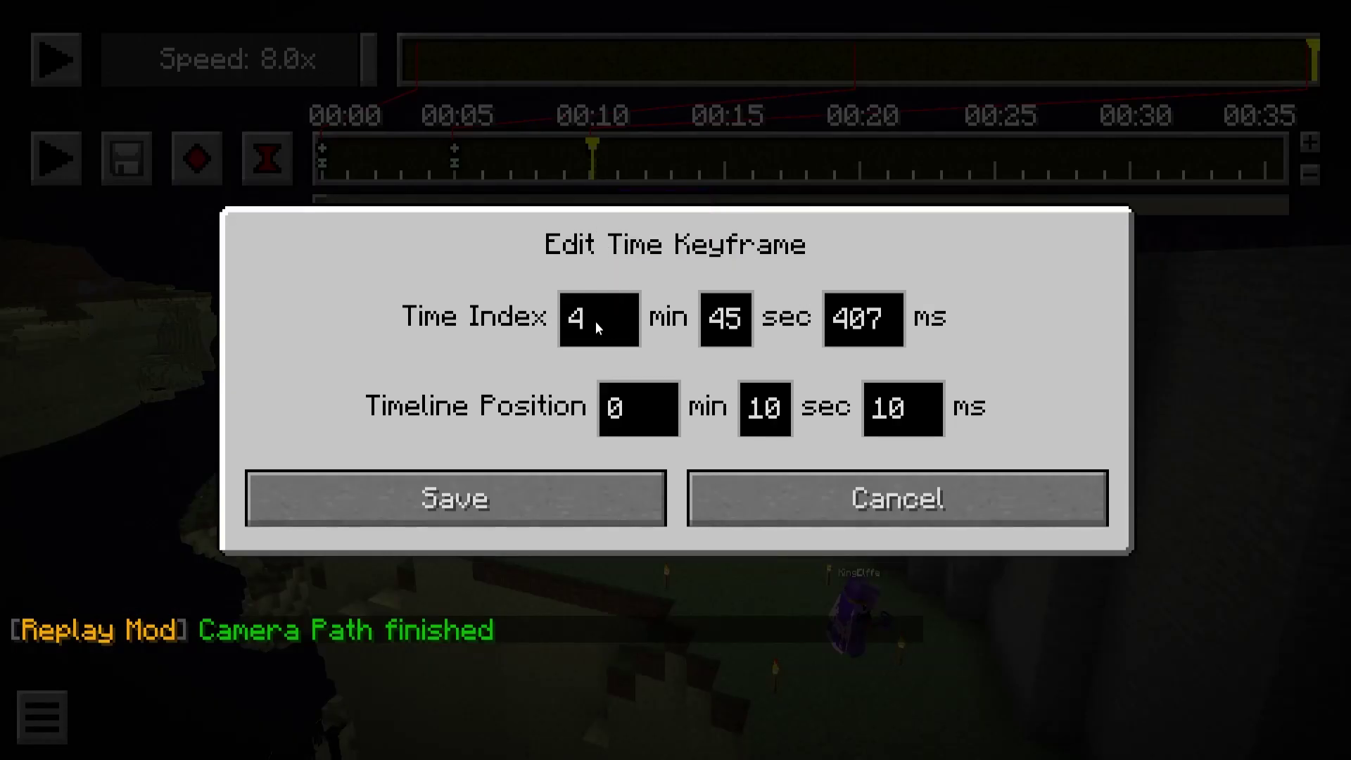
pyautogui.press('Escape')
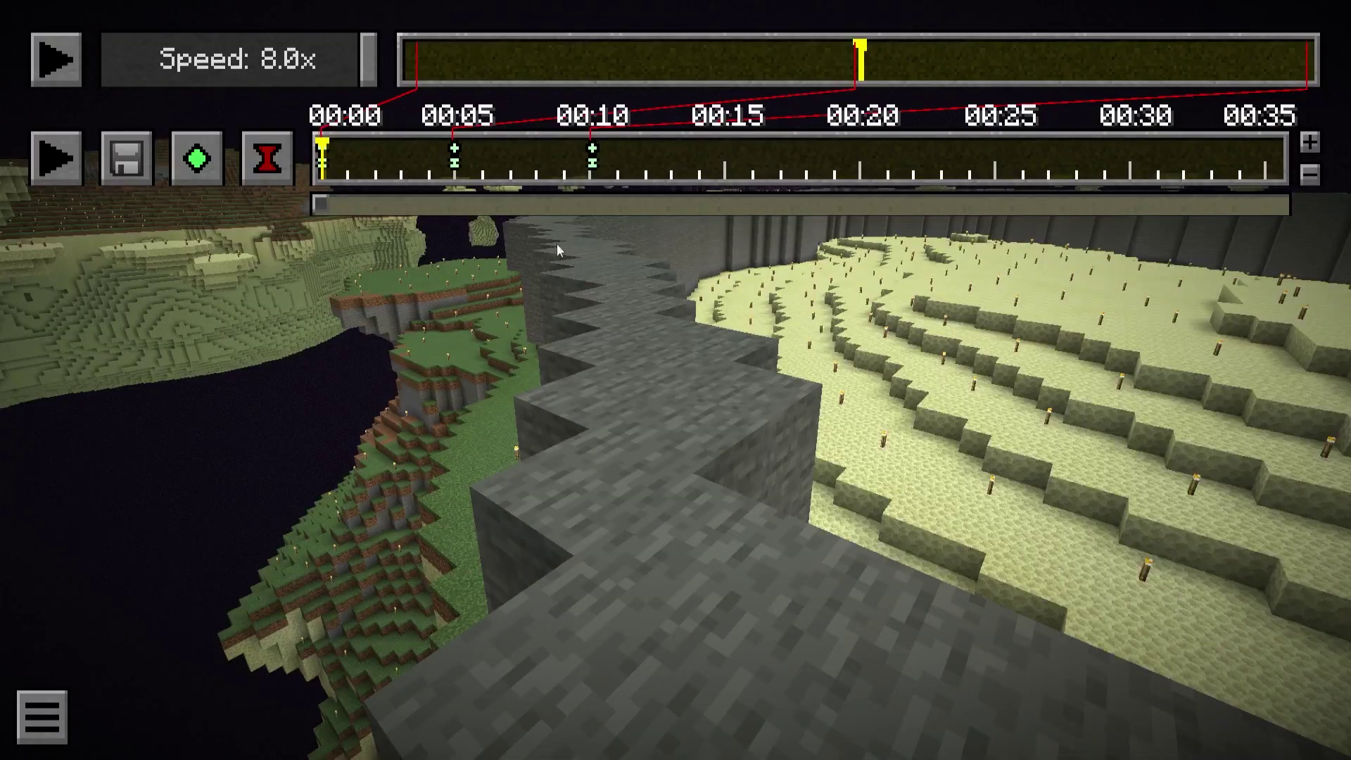
# - Render the camera path with Default Rendering and the MP4 - Custom Bitrate preset at 1920 x 1080, 10 mbps and 60 fps
pyautogui.rightClick(454, 149)
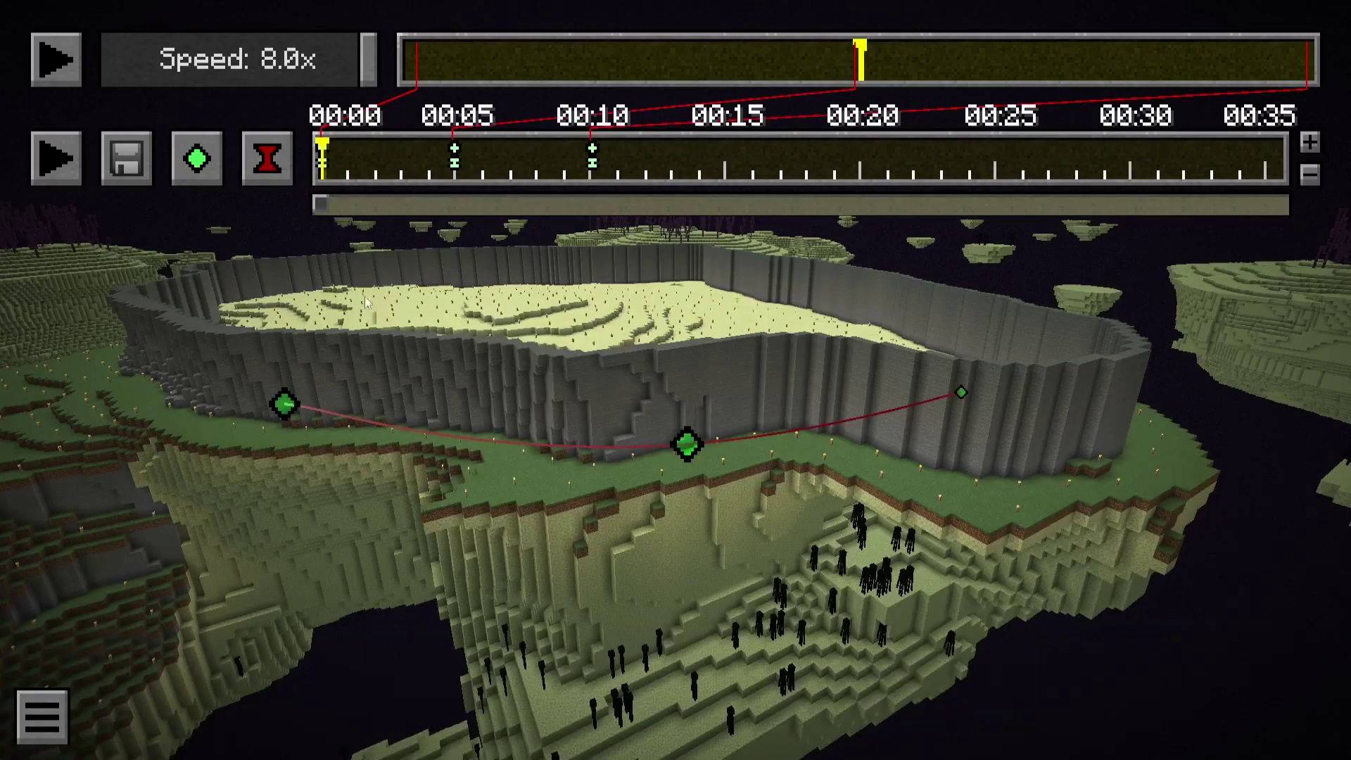
pyautogui.click(141, 178)
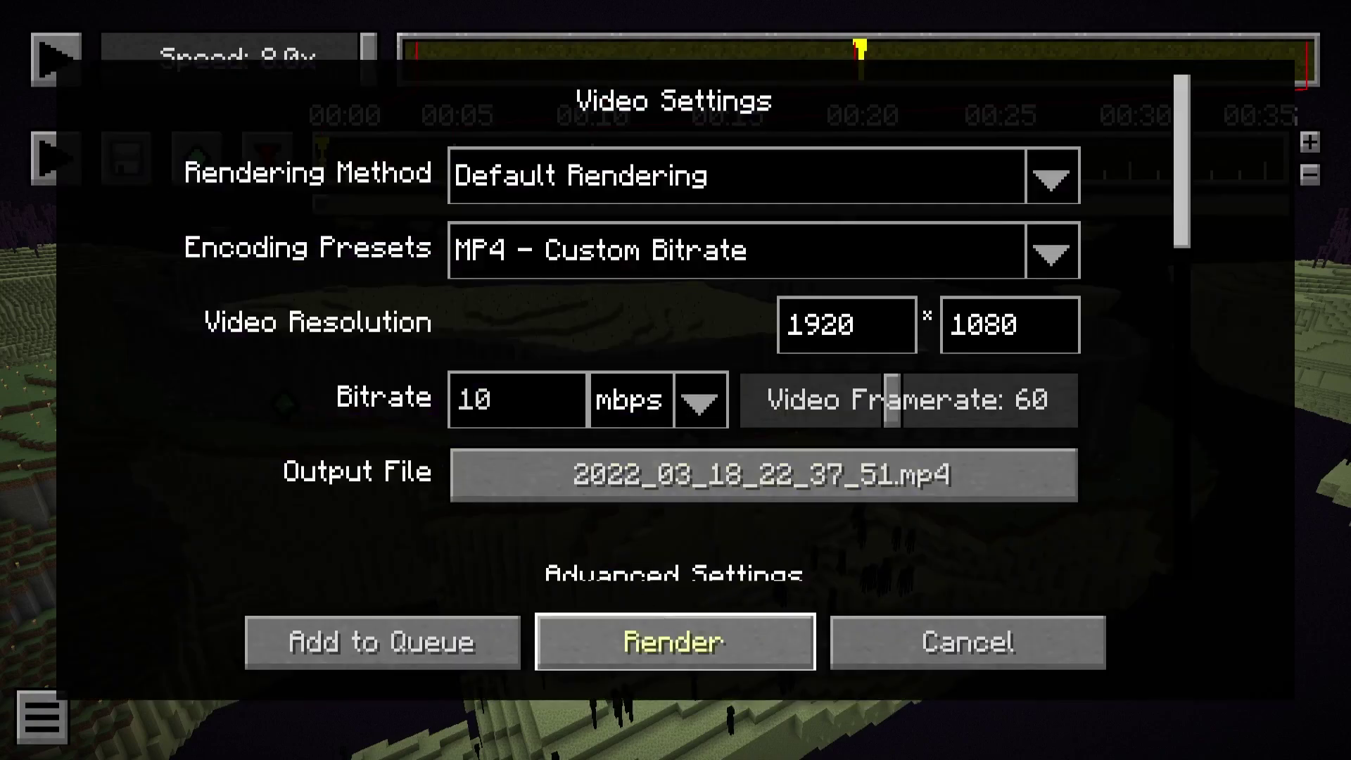
pyautogui.click(674, 641)
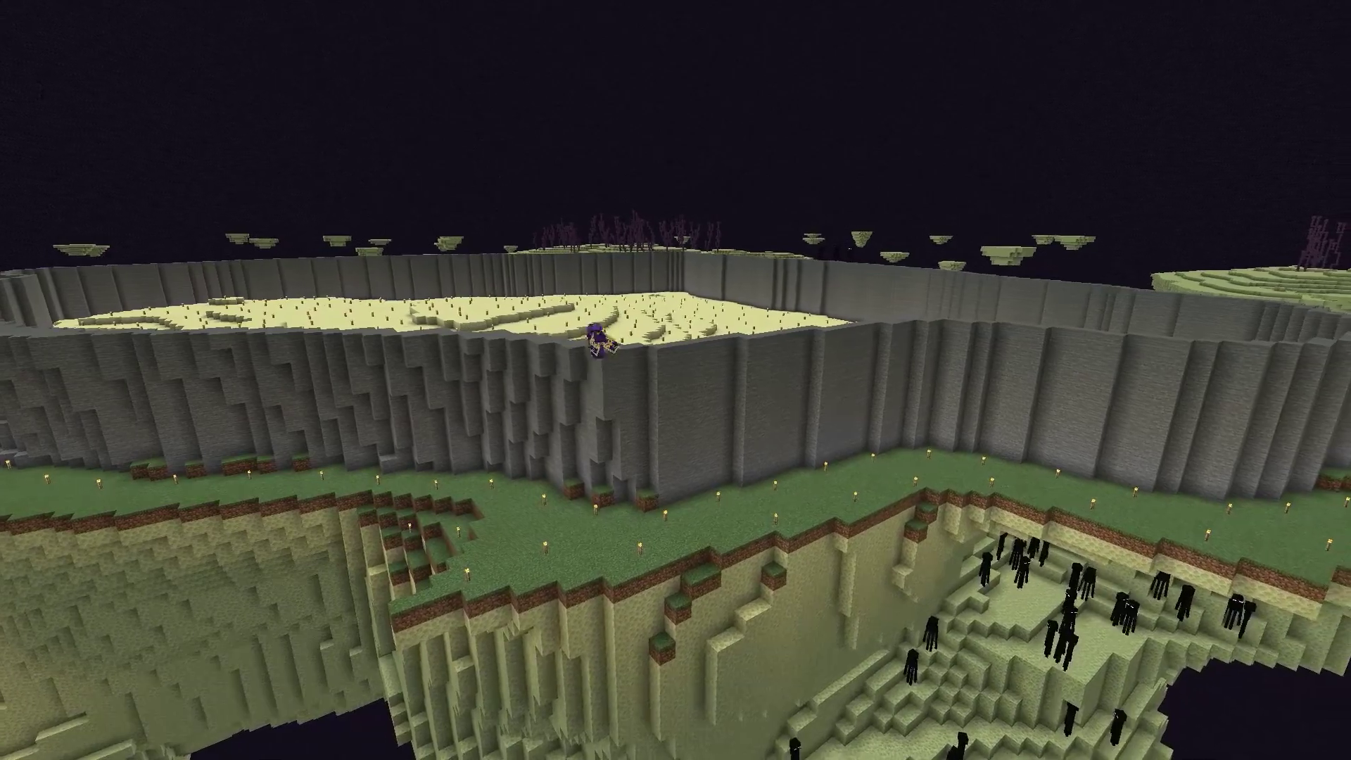